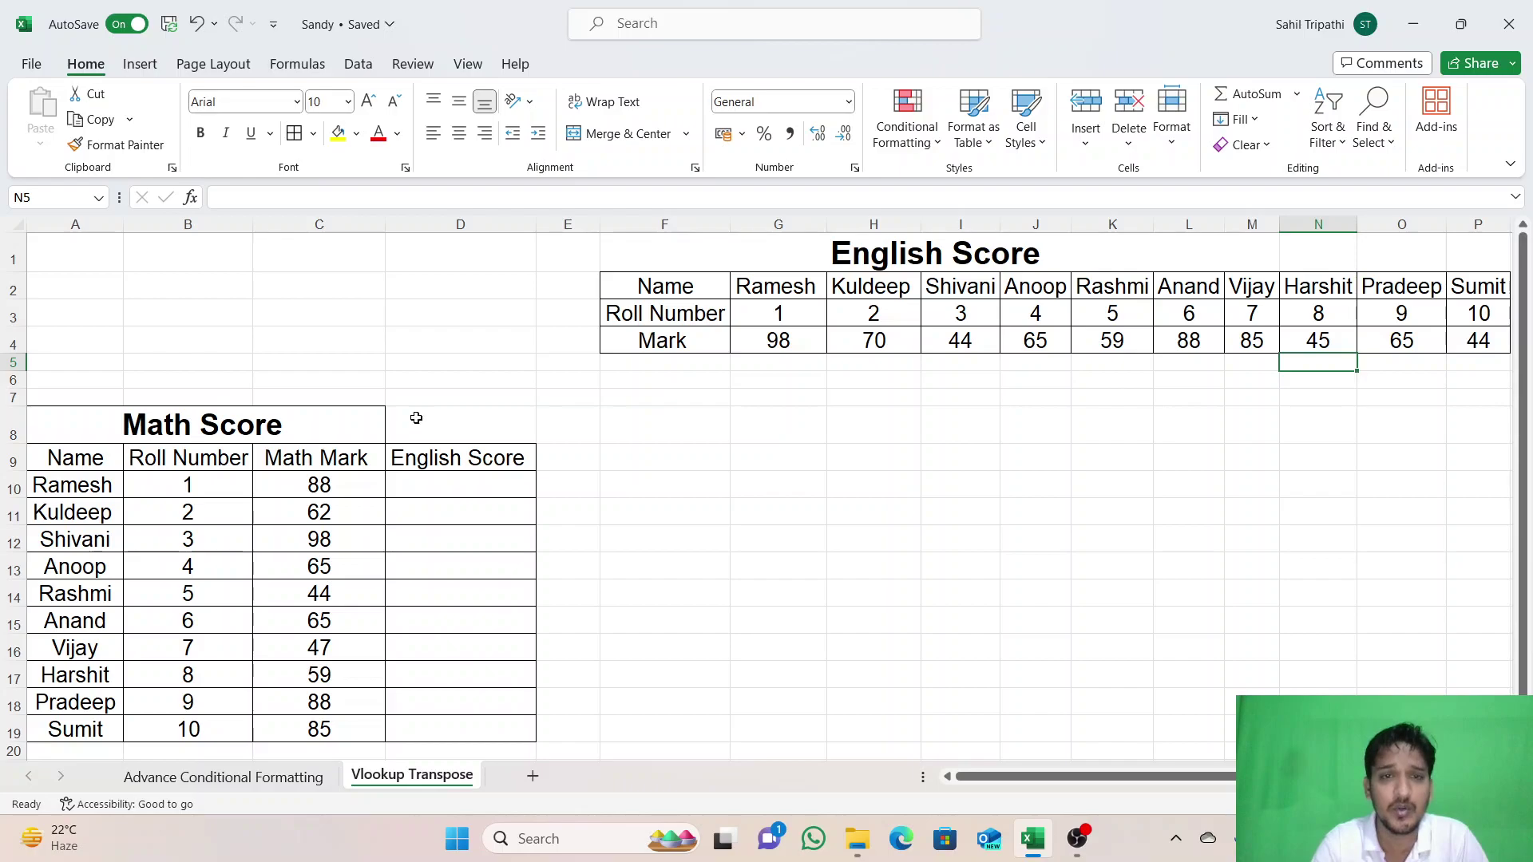
Step: Examine how the vertical Math Score table and the horizontal English Score table arrange names, roll numbers and marks
{"action": "left_click", "coordinate": [915, 610]}
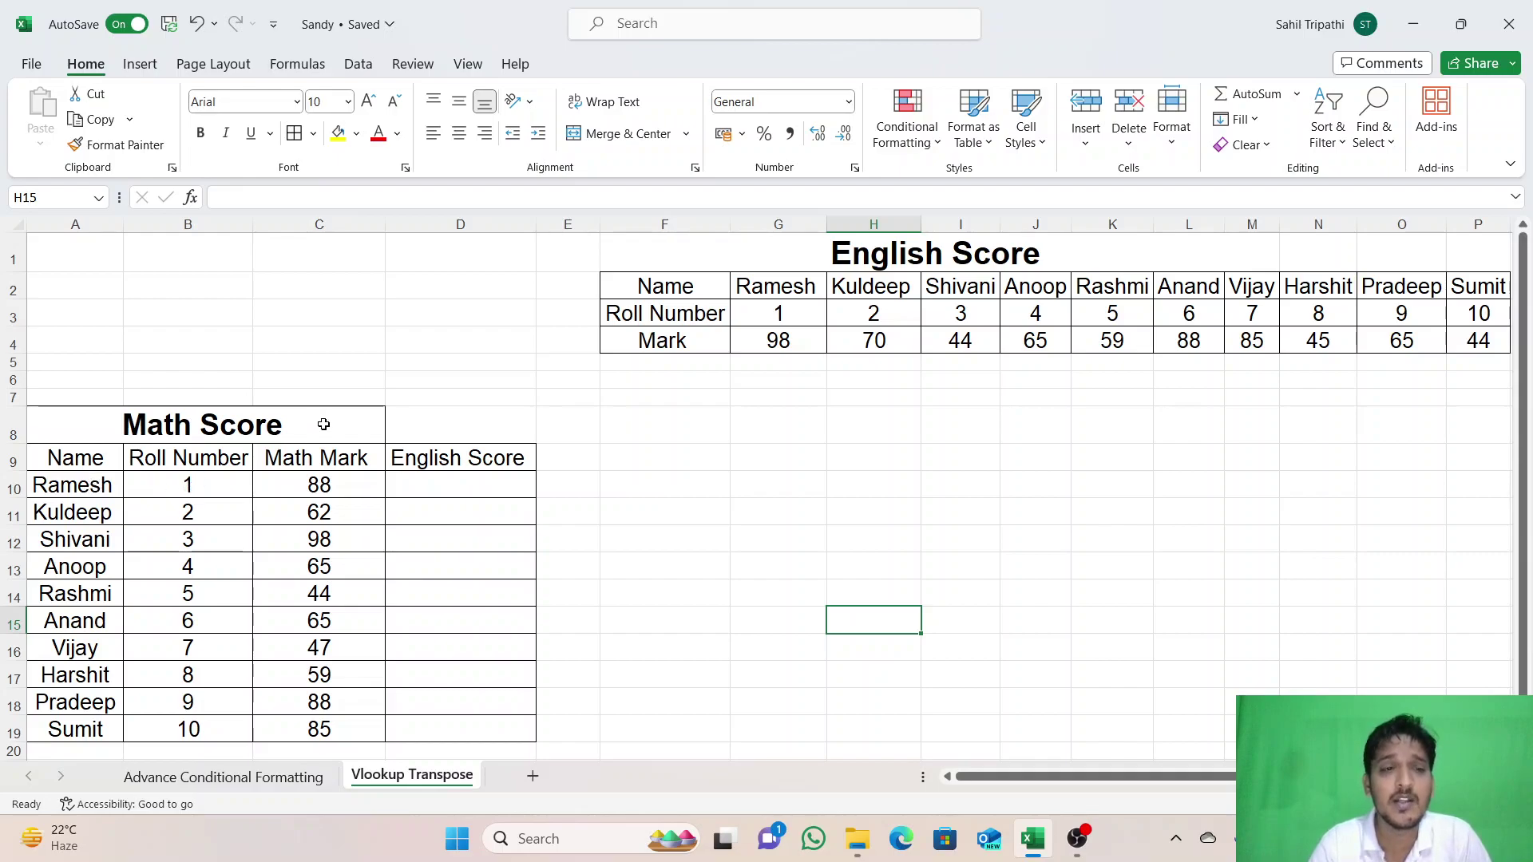
{"action": "left_click", "coordinate": [325, 486]}
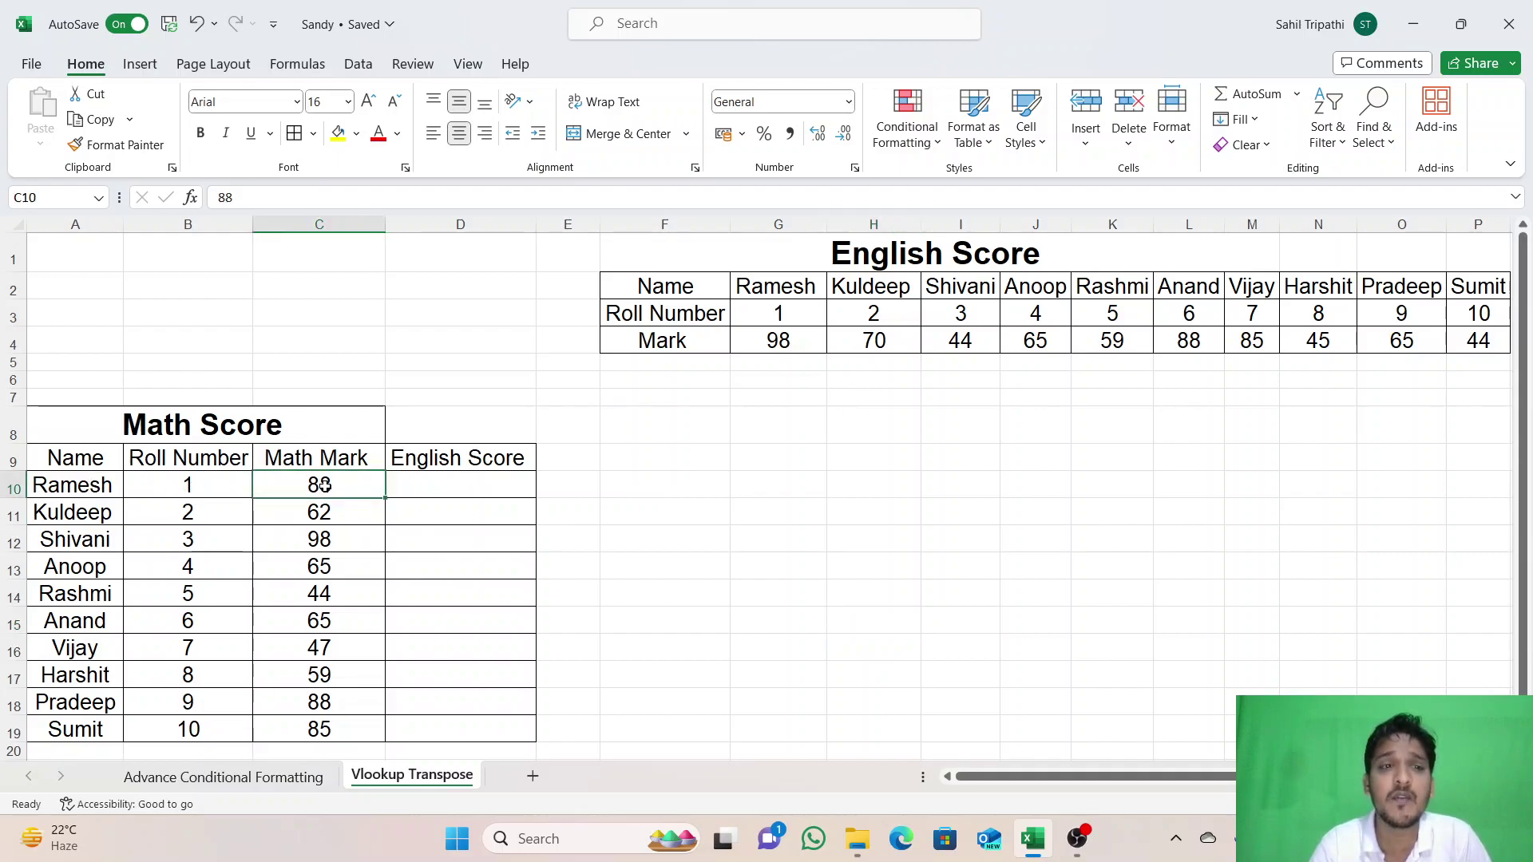
{"action": "left_click", "coordinate": [664, 508]}
{"action": "left_click", "coordinate": [339, 476]}
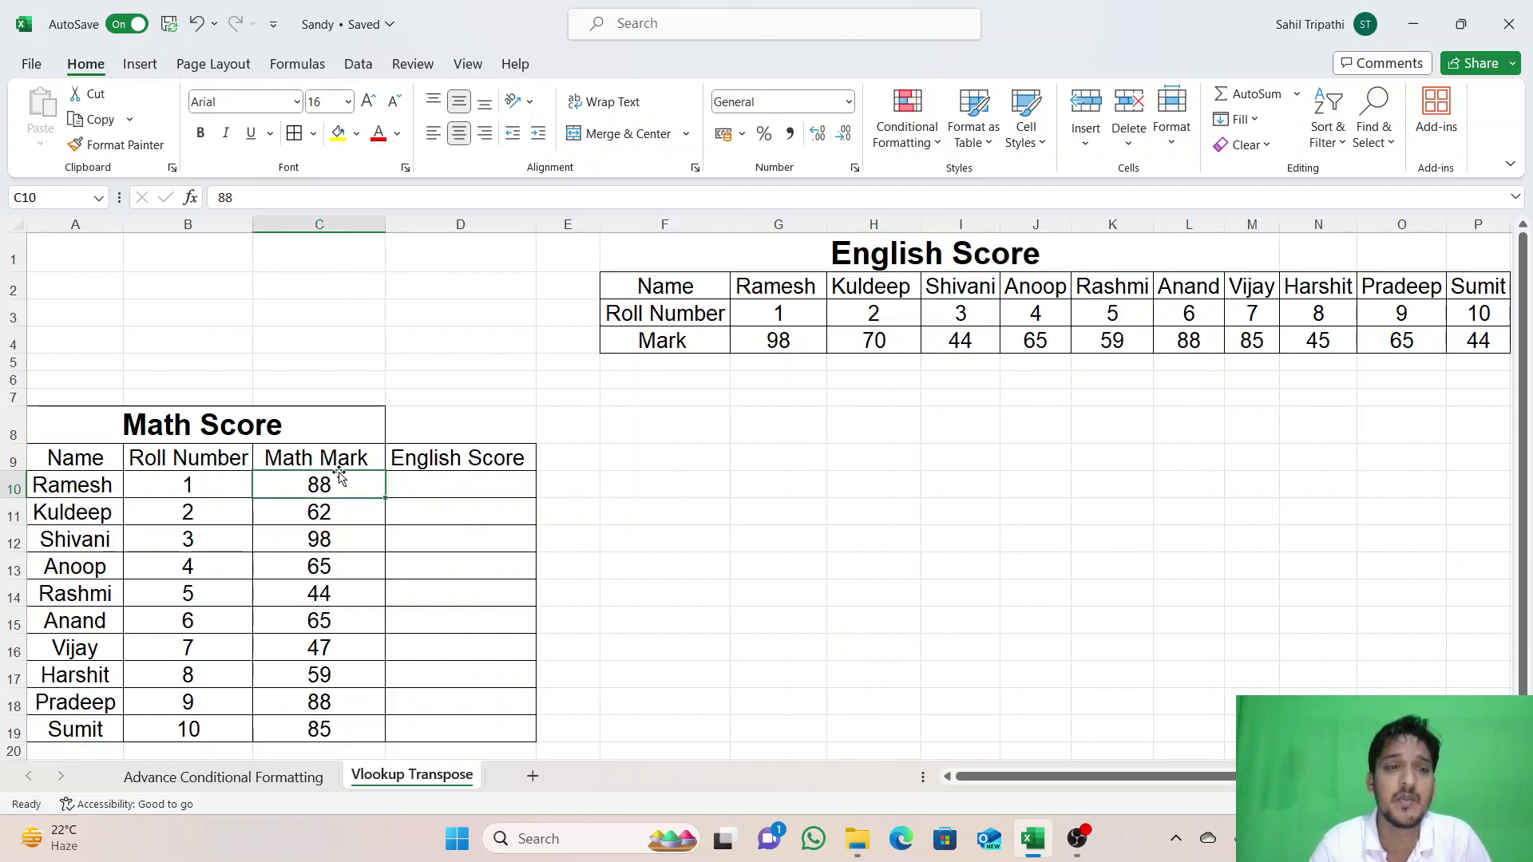
{"action": "left_click", "coordinate": [779, 340]}
{"action": "left_click", "coordinate": [757, 484]}
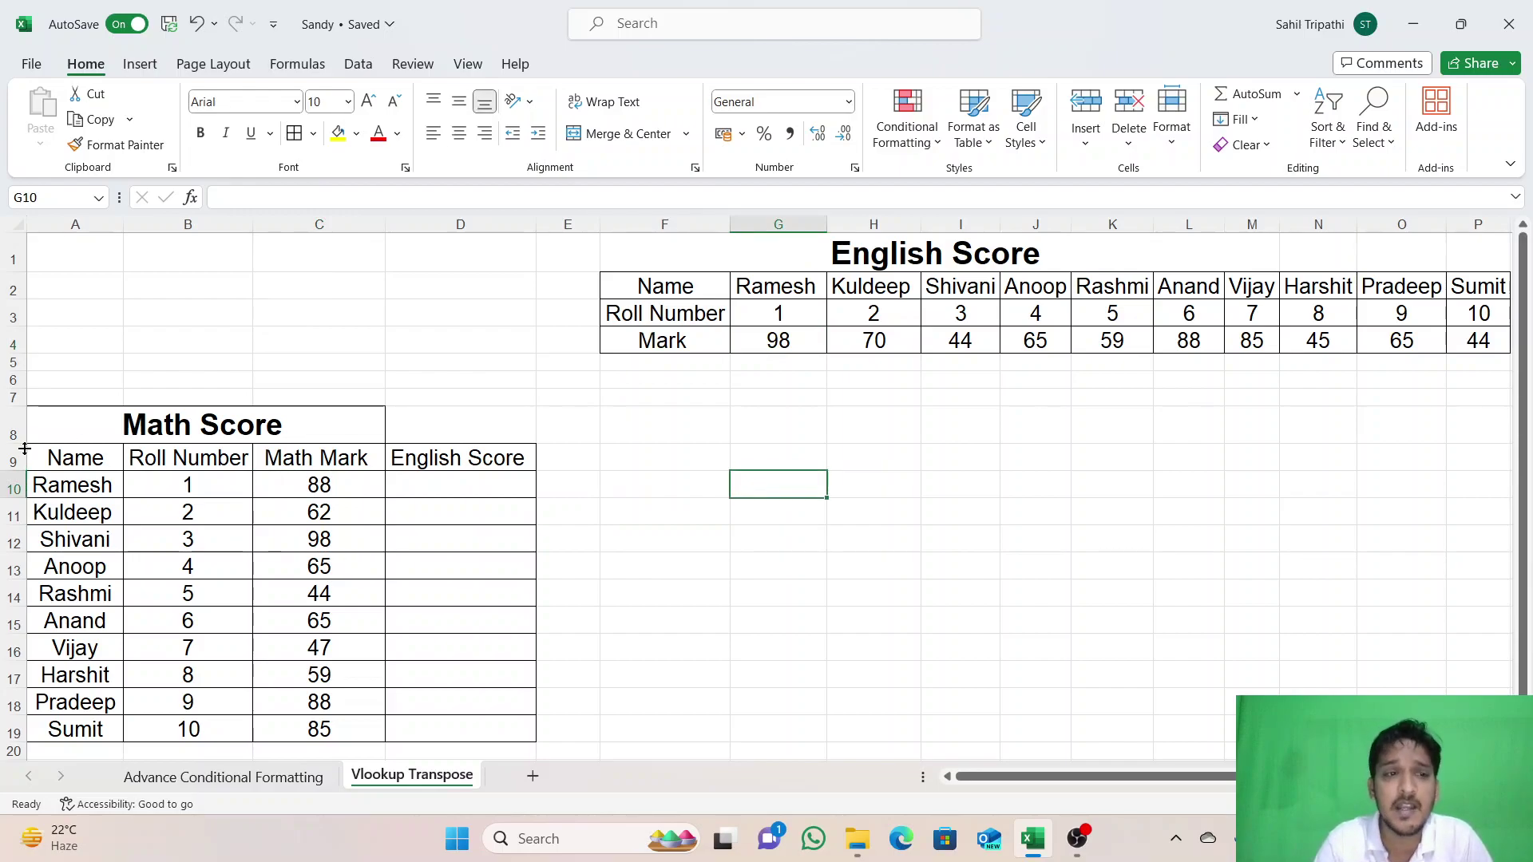
{"action": "left_click", "coordinate": [513, 491]}
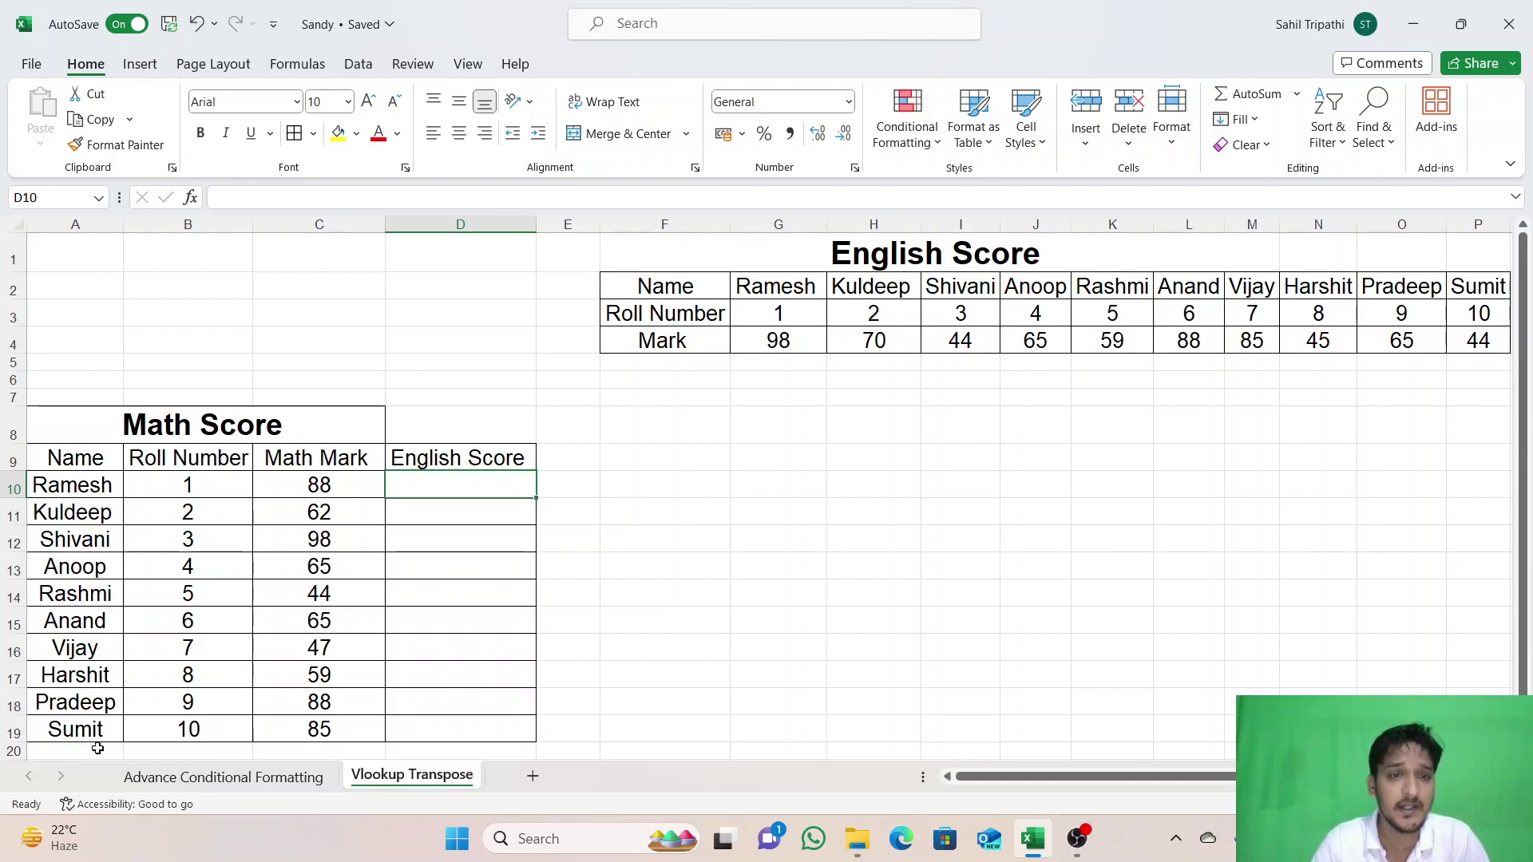
{"action": "left_click_drag", "start_coordinate": [779, 290], "coordinate": [1334, 288]}
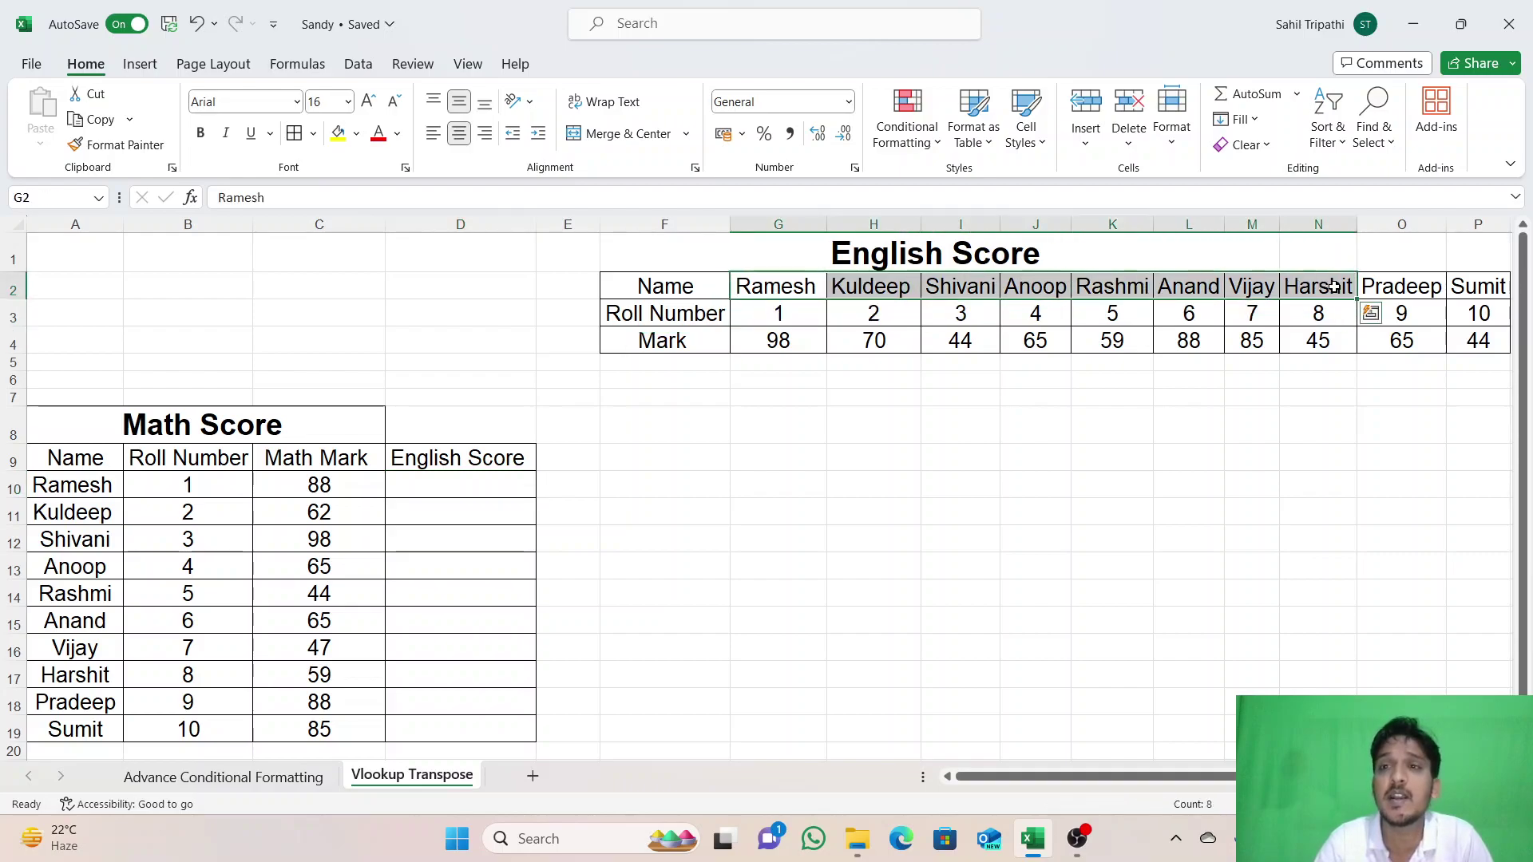
{"action": "left_click", "coordinate": [988, 480]}
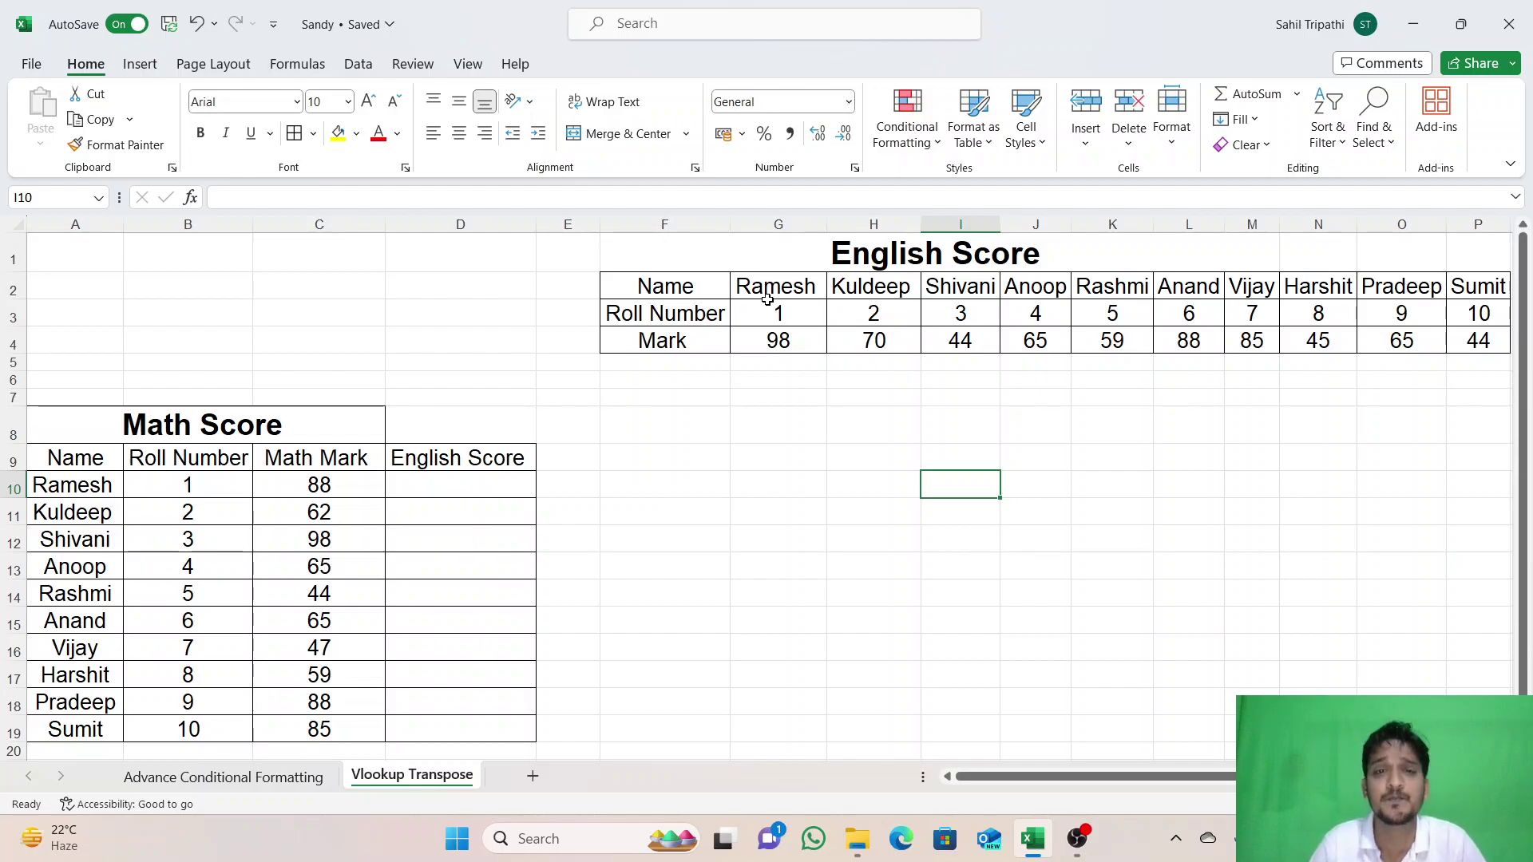
Step: Start a VLOOKUP formula in D10 of the English Score column with A10 as the lookup value
{"action": "left_click", "coordinate": [463, 489]}
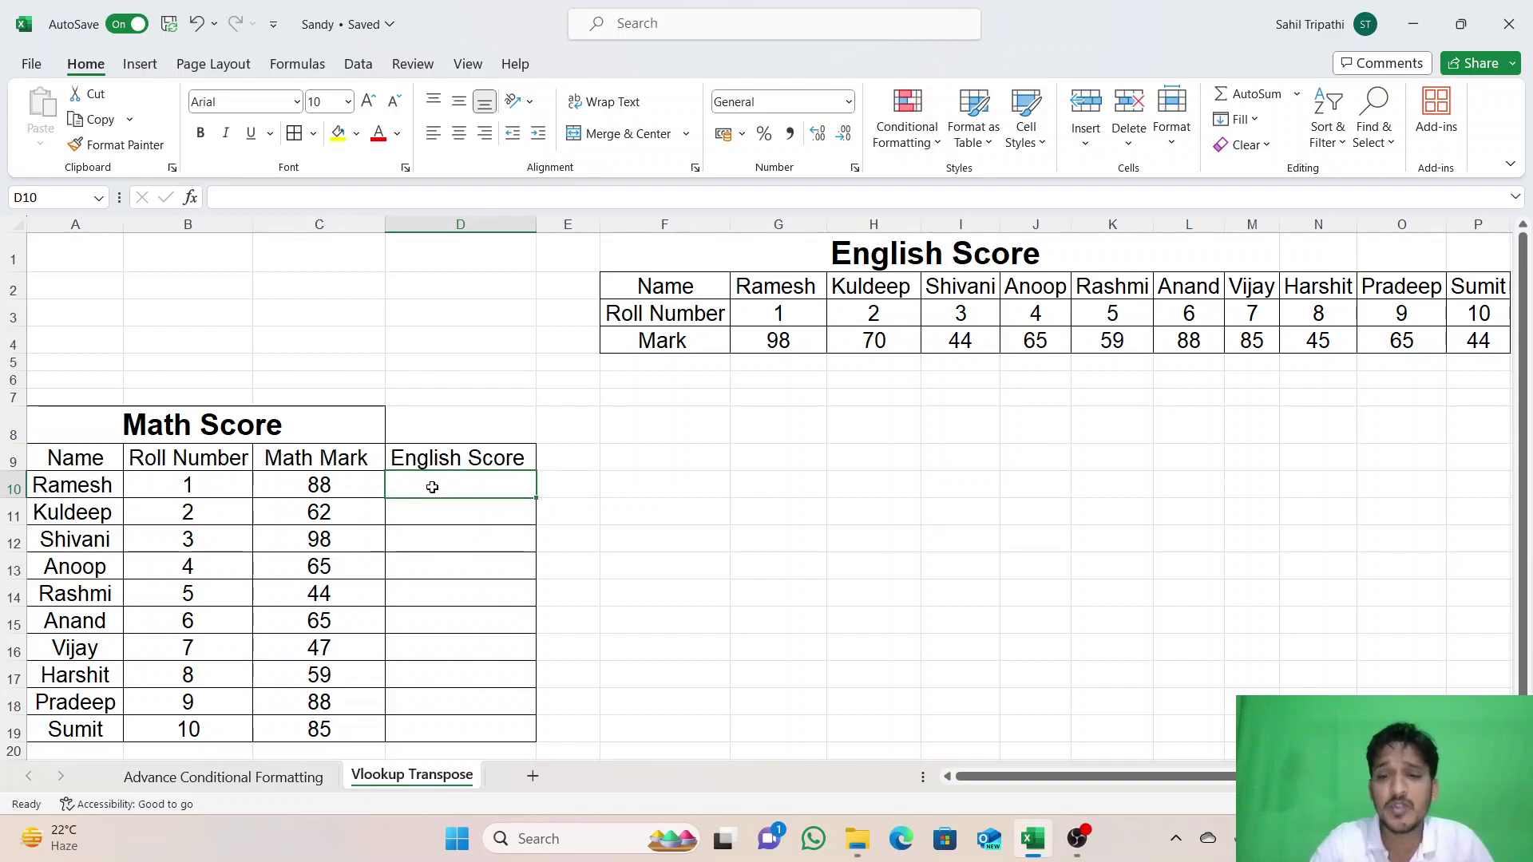
{"action": "type", "text": "="}
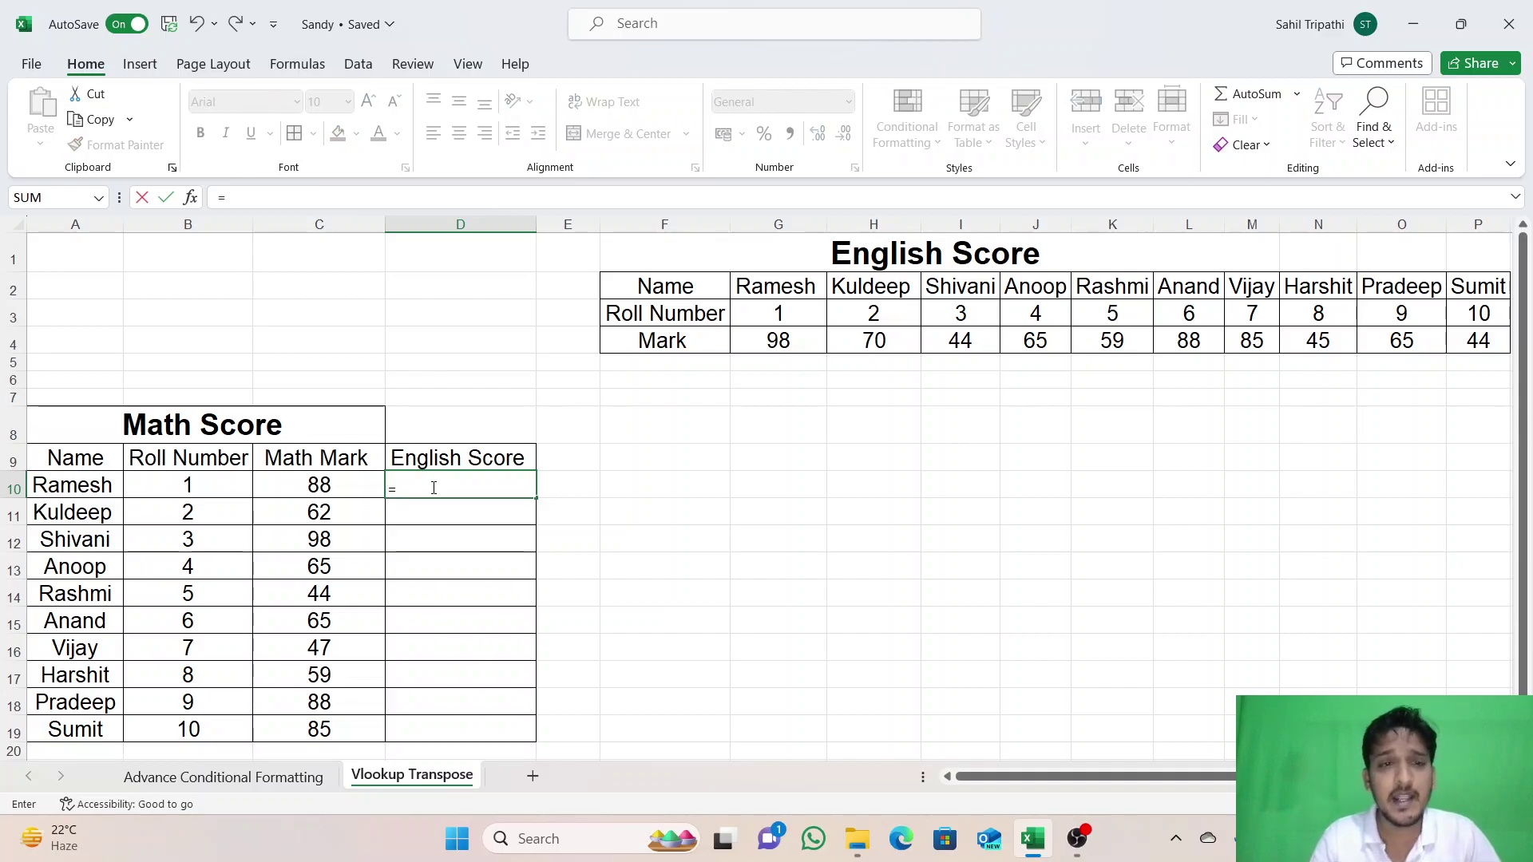
{"action": "type", "text": "vloo"}
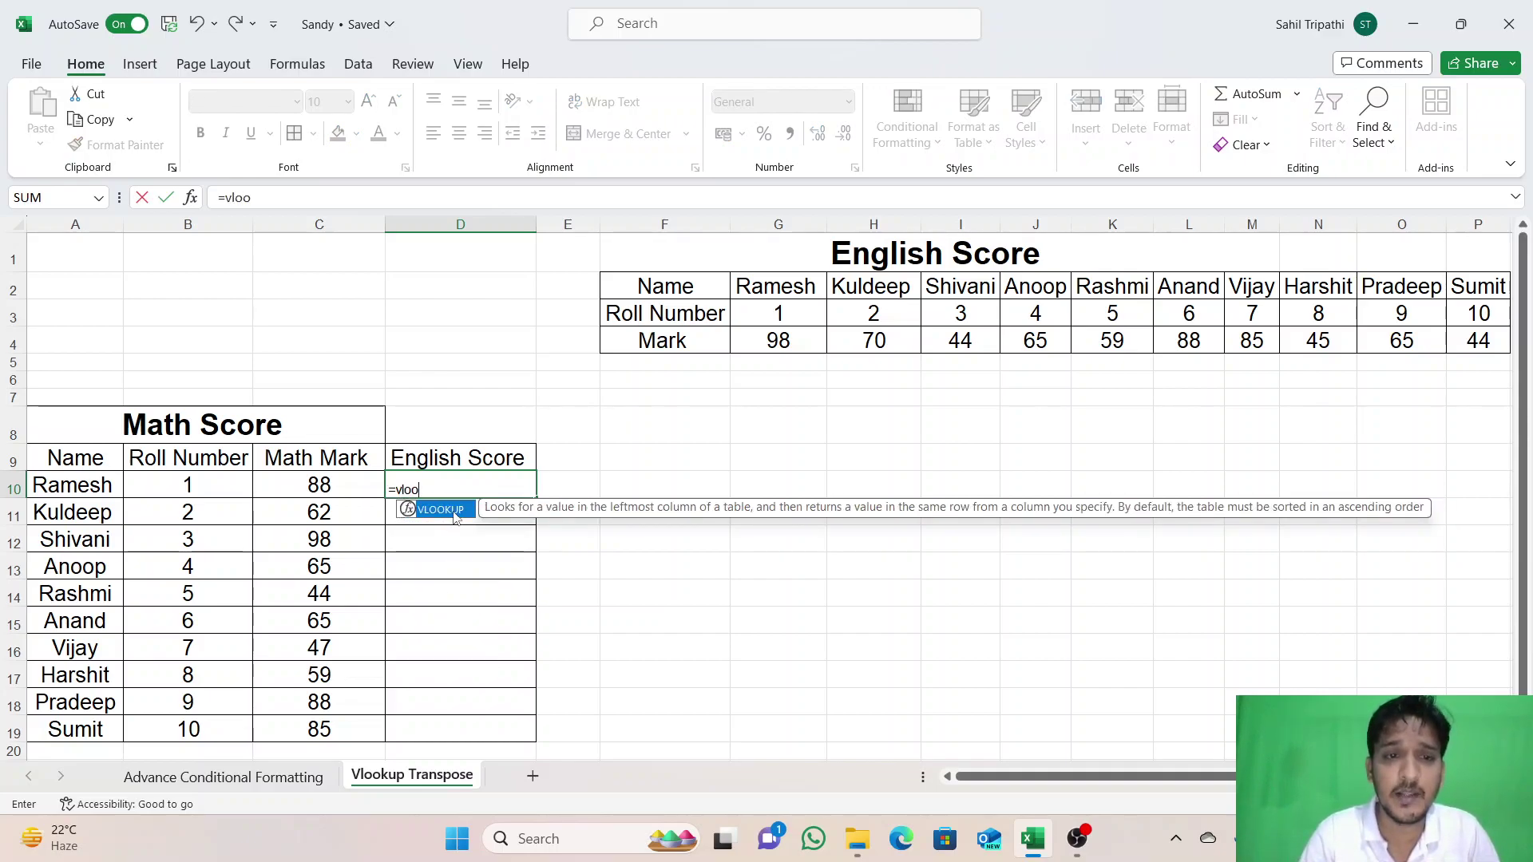
{"action": "double_click", "coordinate": [454, 511]}
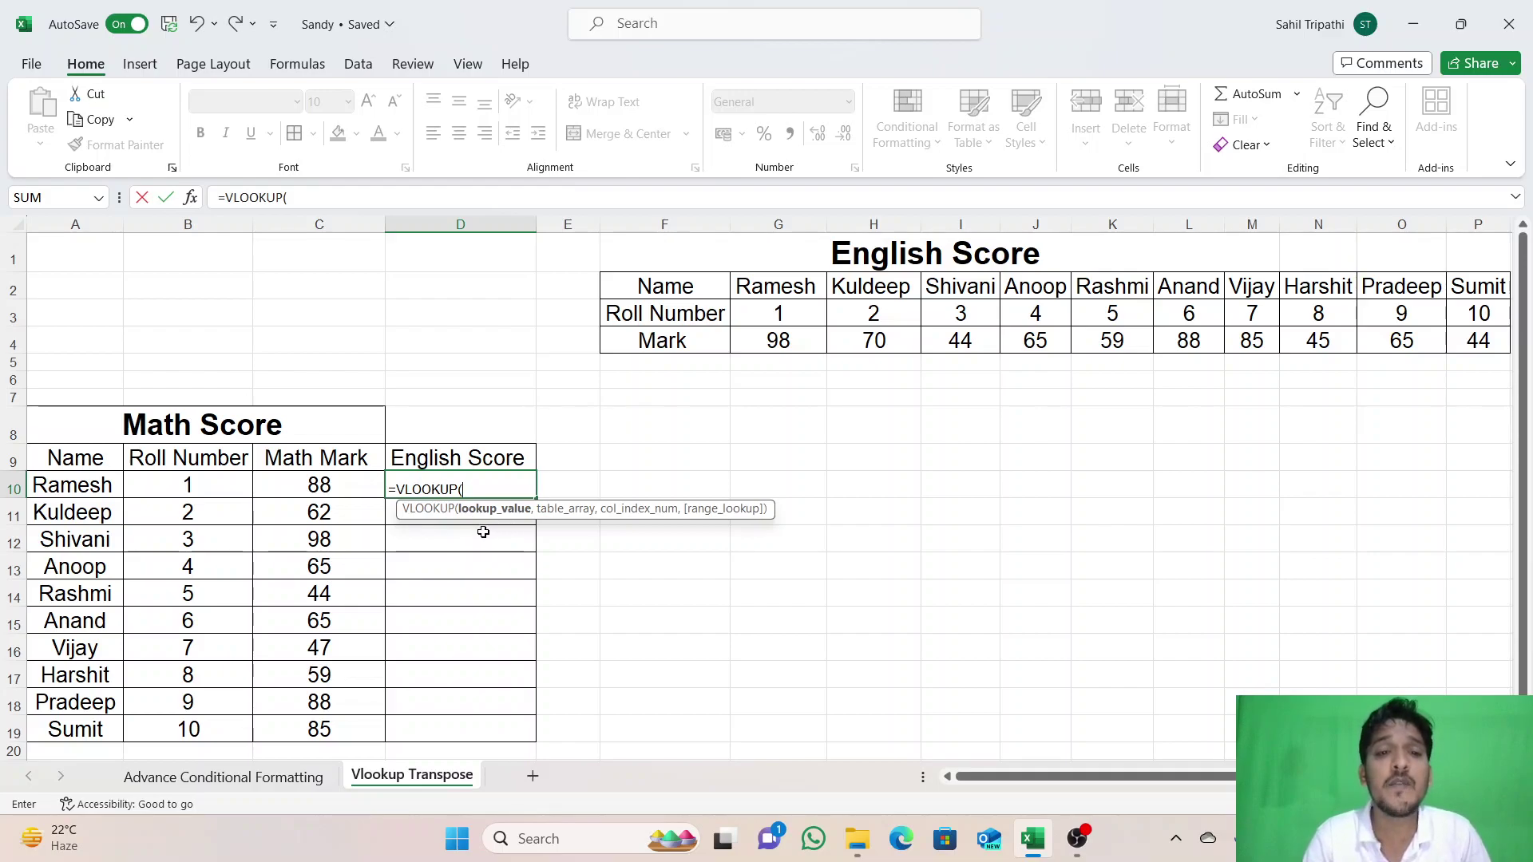
{"action": "left_click", "coordinate": [100, 486]}
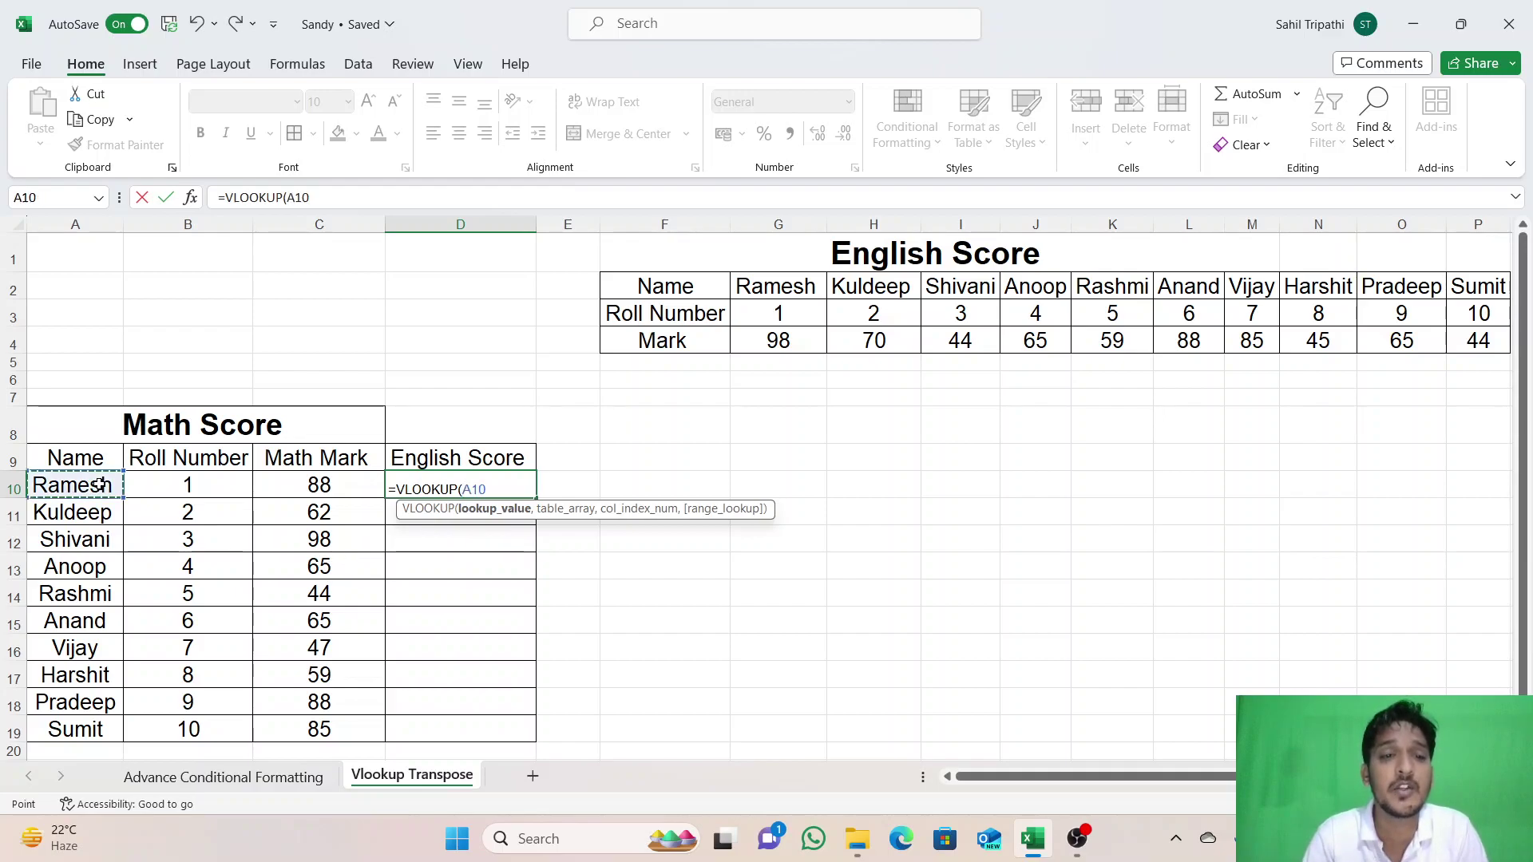
{"action": "type", "text": ","}
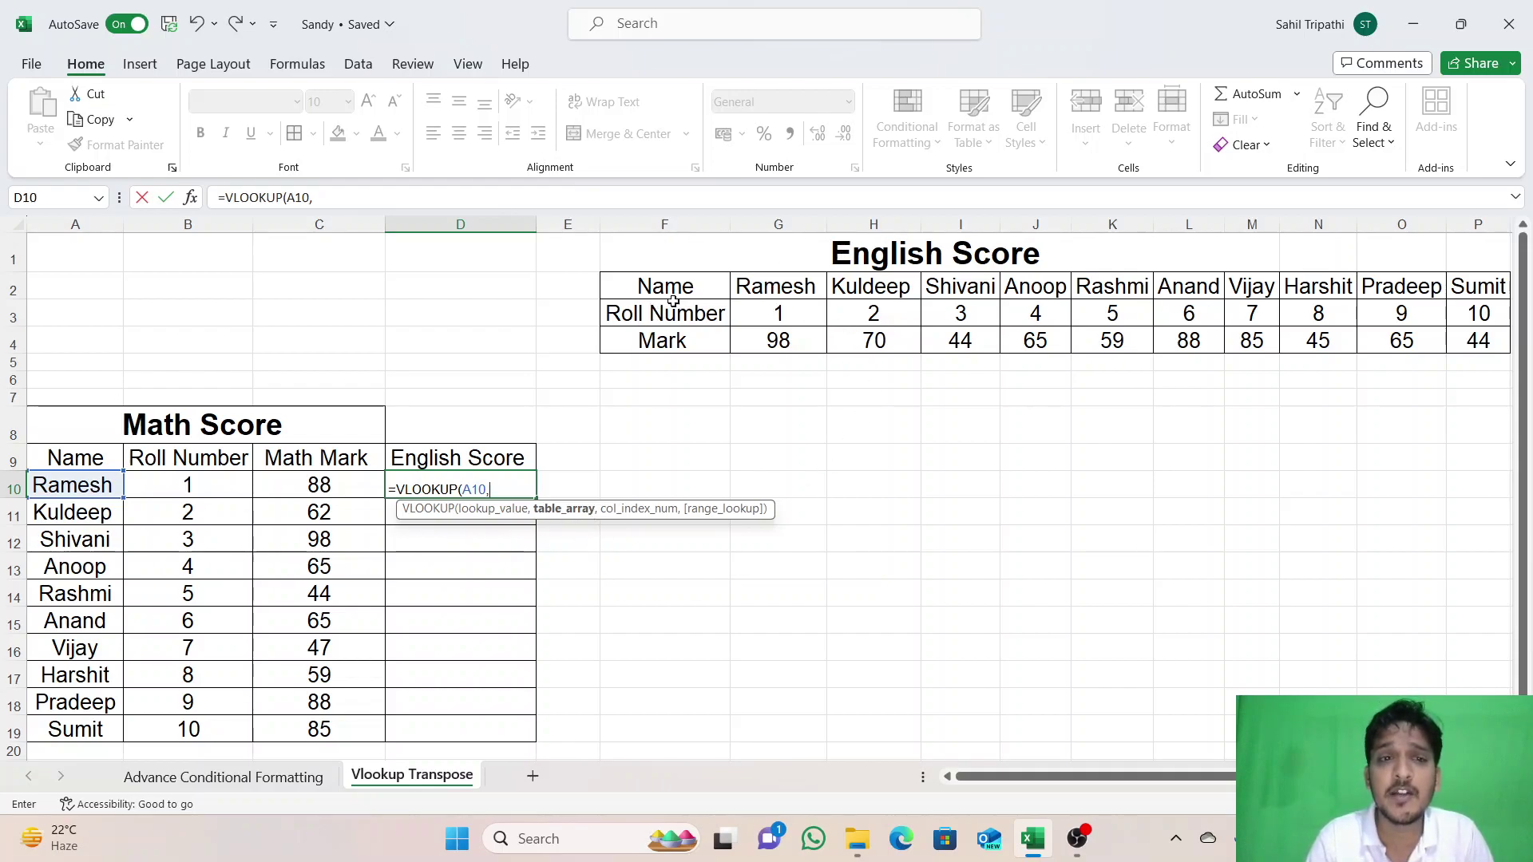
{"action": "left_click_drag", "start_coordinate": [666, 288], "coordinate": [1280, 353]}
{"action": "left_click_drag", "start_coordinate": [1250, 777], "coordinate": [1060, 801]}
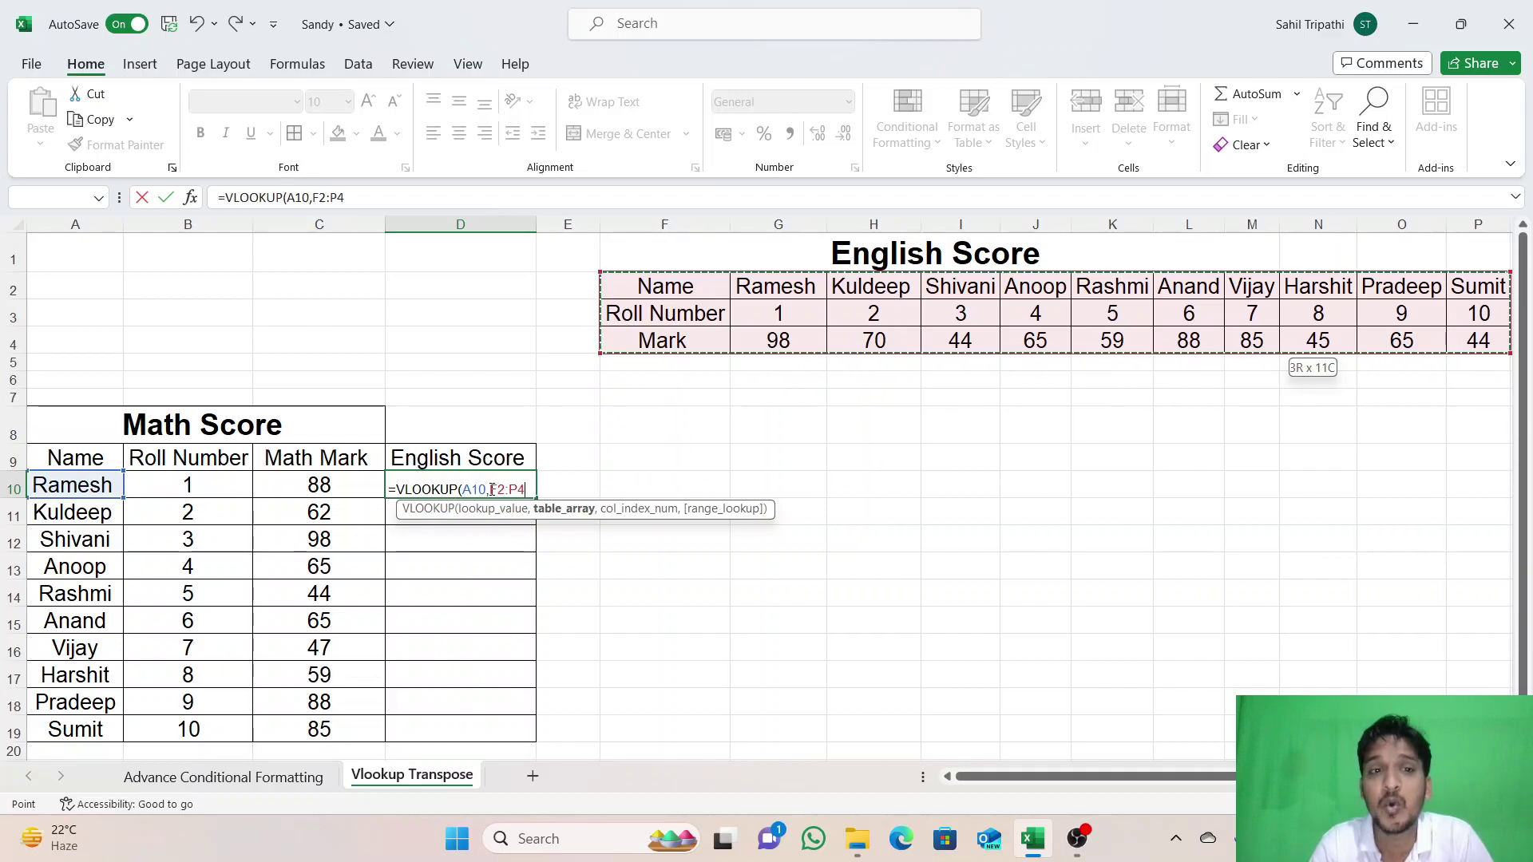
{"action": "key", "text": "BackSpace"}
{"action": "key", "text": "BackSpace"}
{"action": "key", "text": "BackSpace"}
{"action": "key", "text": "BackSpace"}
{"action": "key", "text": "BackSpace"}
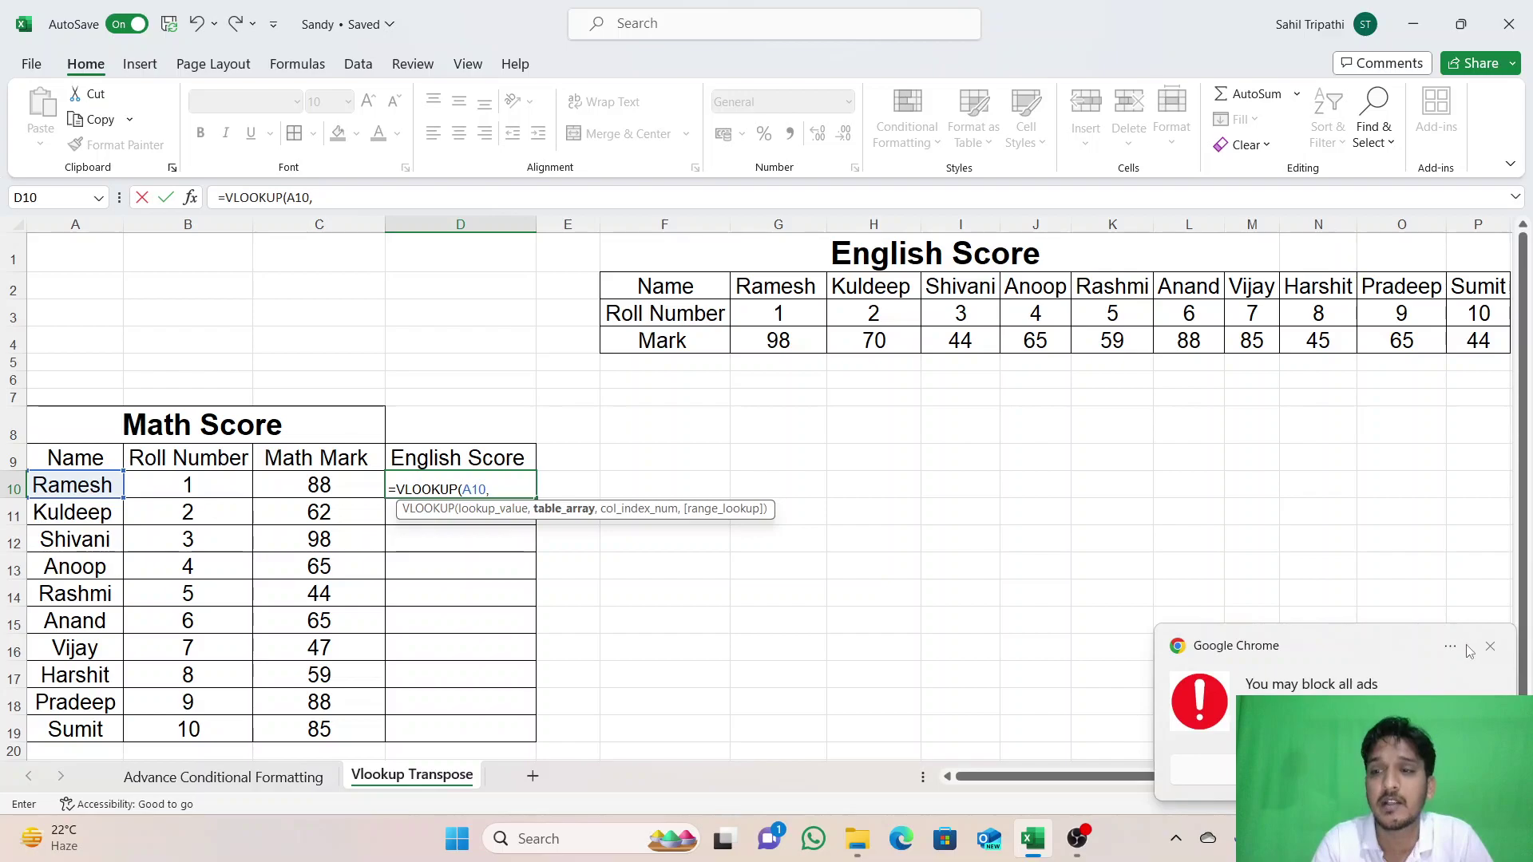
Step: Dismiss the browser notification and enter TRANSPOSE(F2:P4) as the table array of the VLOOKUP in D10
{"action": "left_click", "coordinate": [1491, 646]}
{"action": "left_click", "coordinate": [517, 482]}
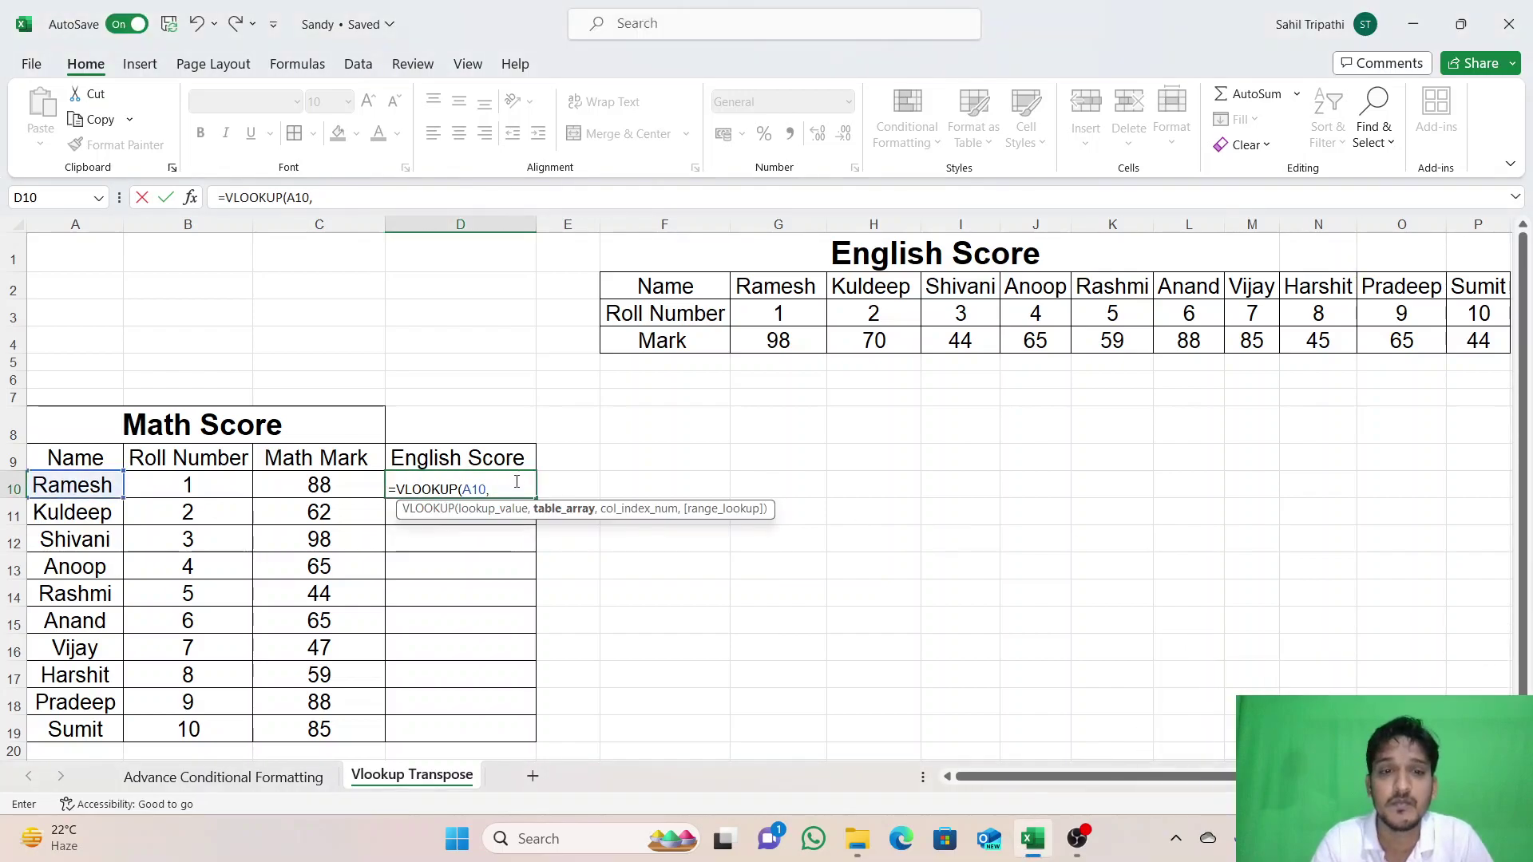
{"action": "type", "text": "tran"}
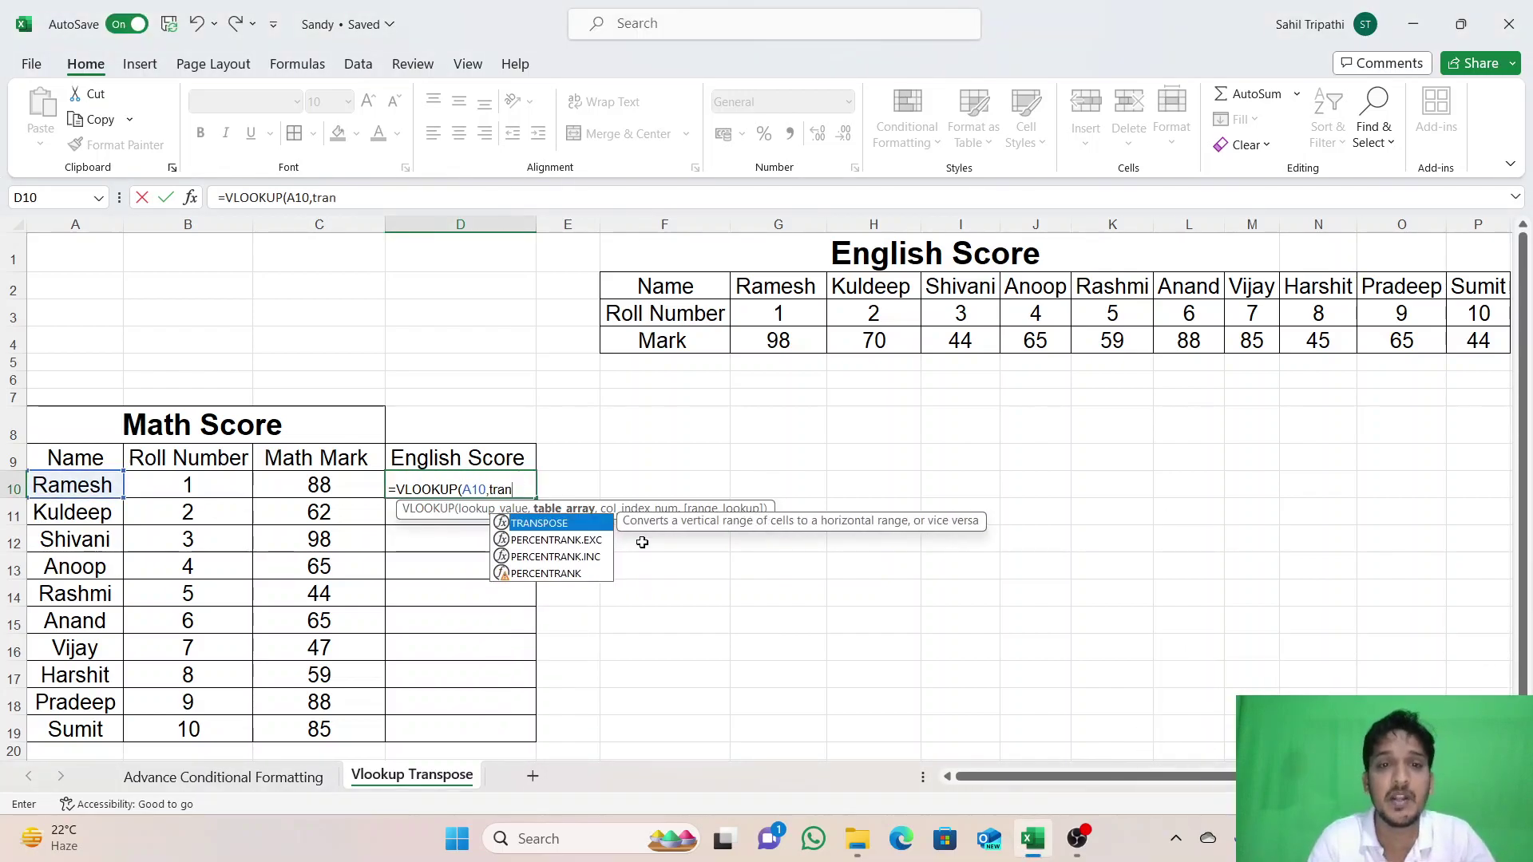
{"action": "key", "text": "Tab"}
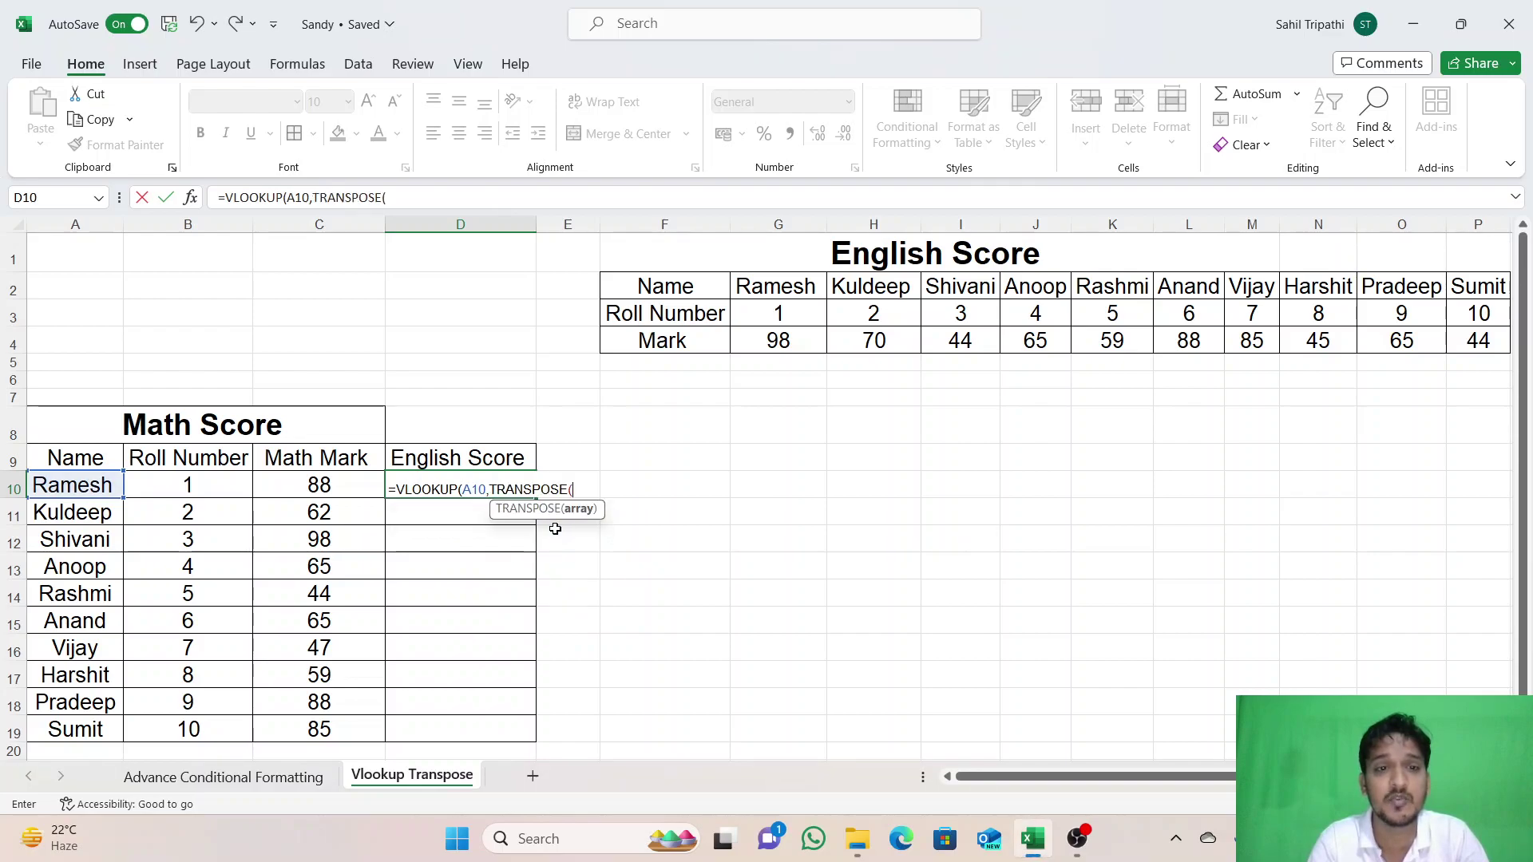
{"action": "left_click_drag", "start_coordinate": [649, 292], "coordinate": [1454, 339]}
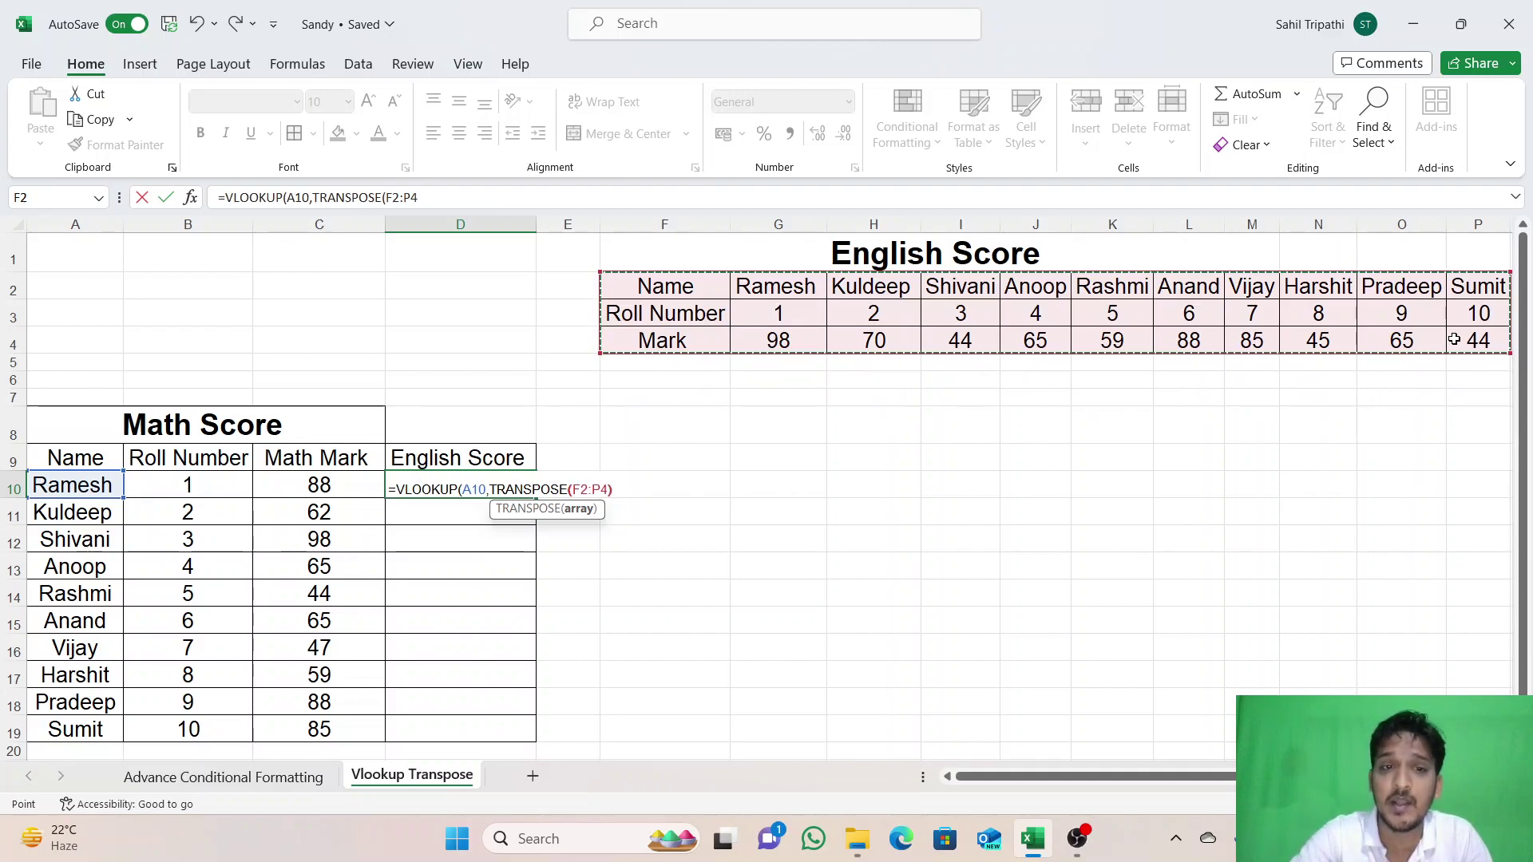
{"action": "type", "text": "),"}
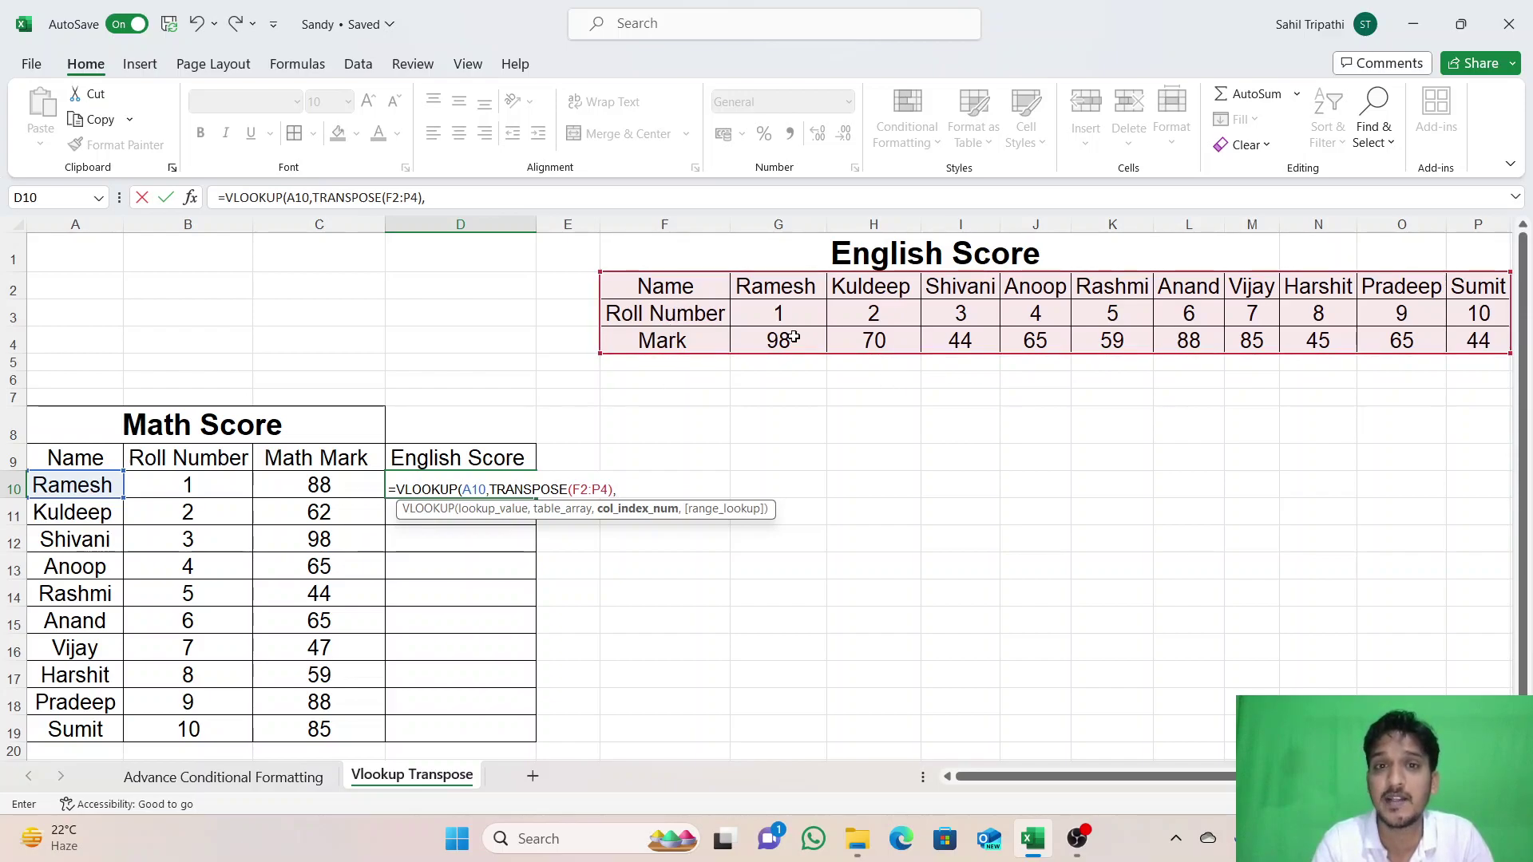
{"action": "left_click_drag", "start_coordinate": [651, 290], "coordinate": [1262, 339]}
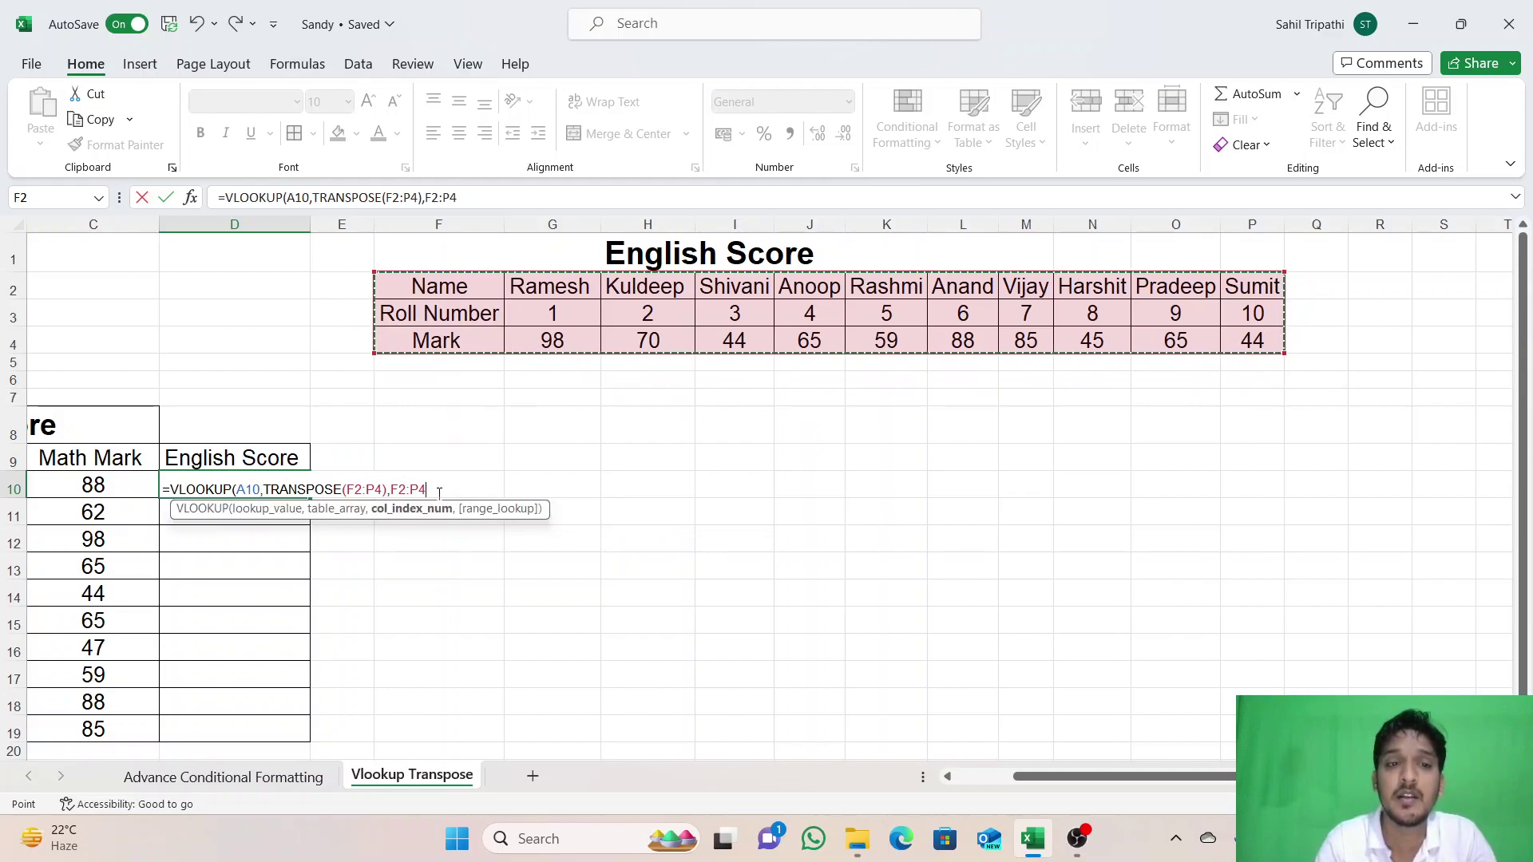
{"action": "key", "text": "BackSpace"}
{"action": "key", "text": "BackSpace"}
{"action": "key", "text": "BackSpace"}
{"action": "key", "text": "BackSpace"}
{"action": "key", "text": "BackSpace"}
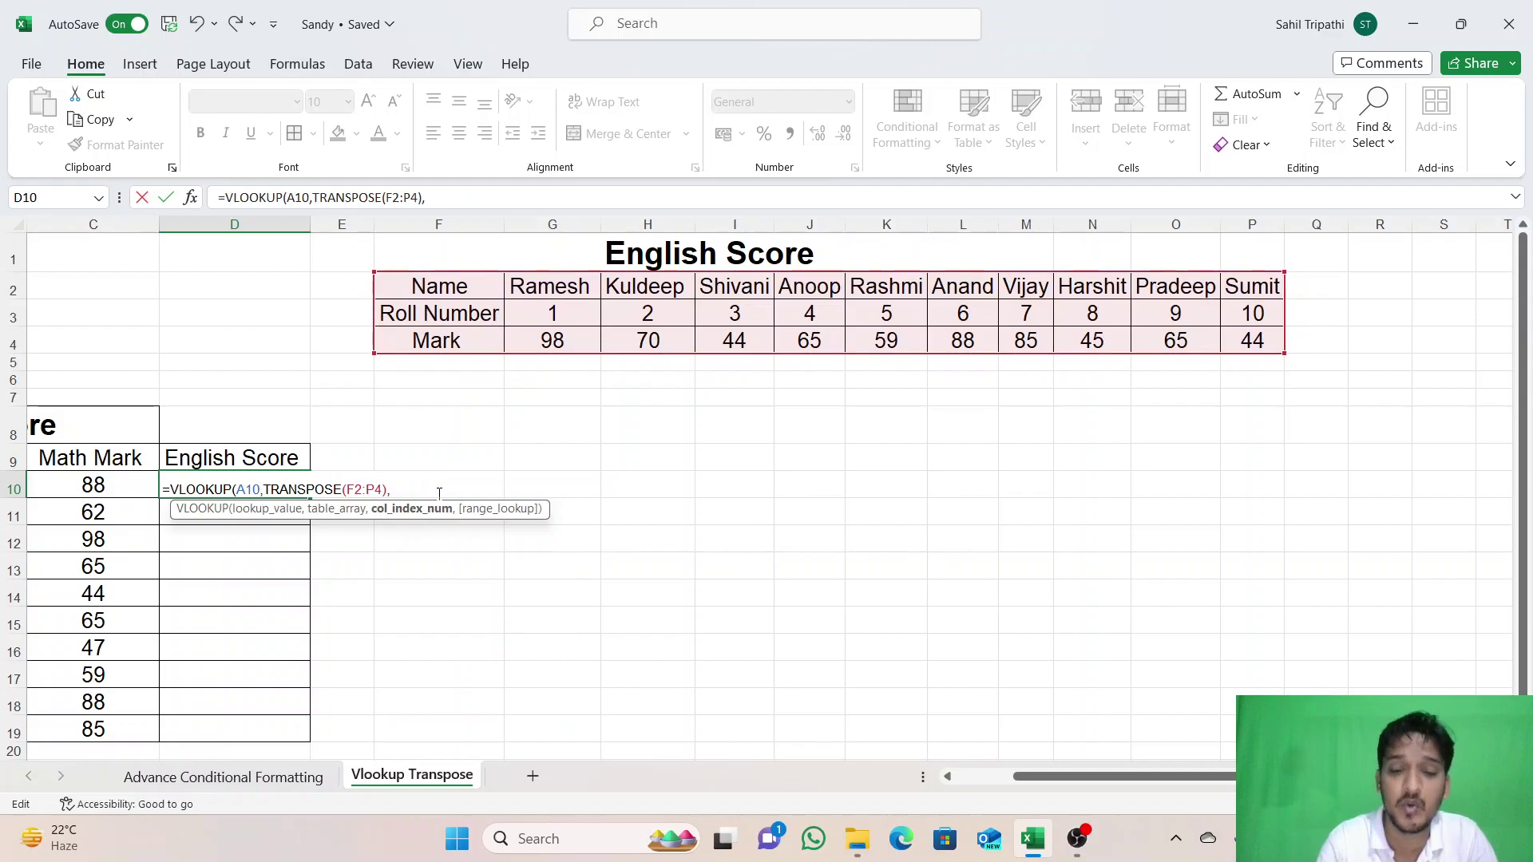
Step: Complete the D10 formula with column index 3 and an exact match (FALSE), and enter it
{"action": "type", "text": "3"}
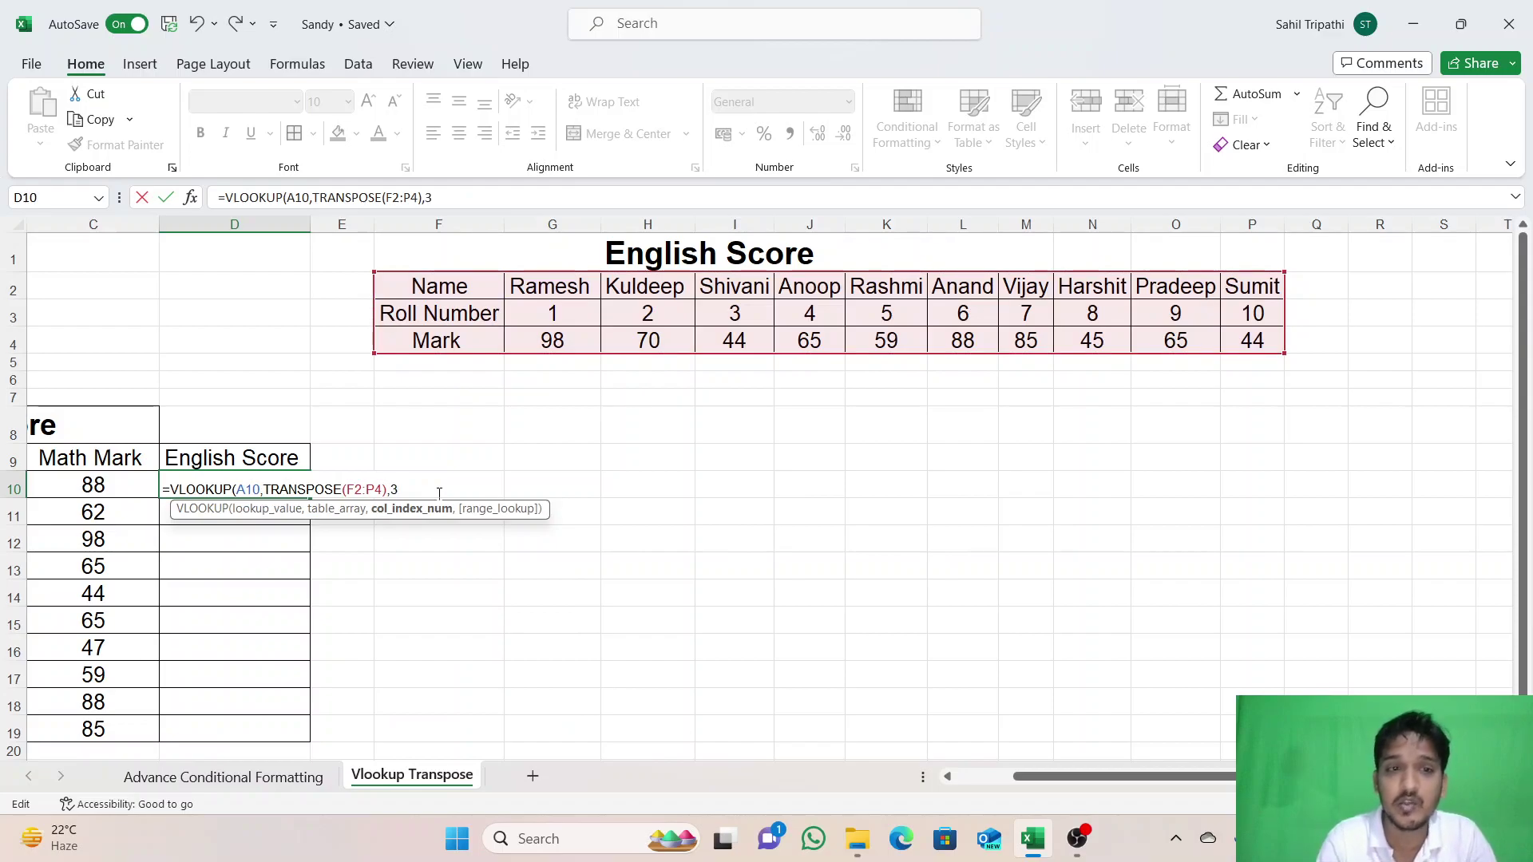
{"action": "type", "text": ",."}
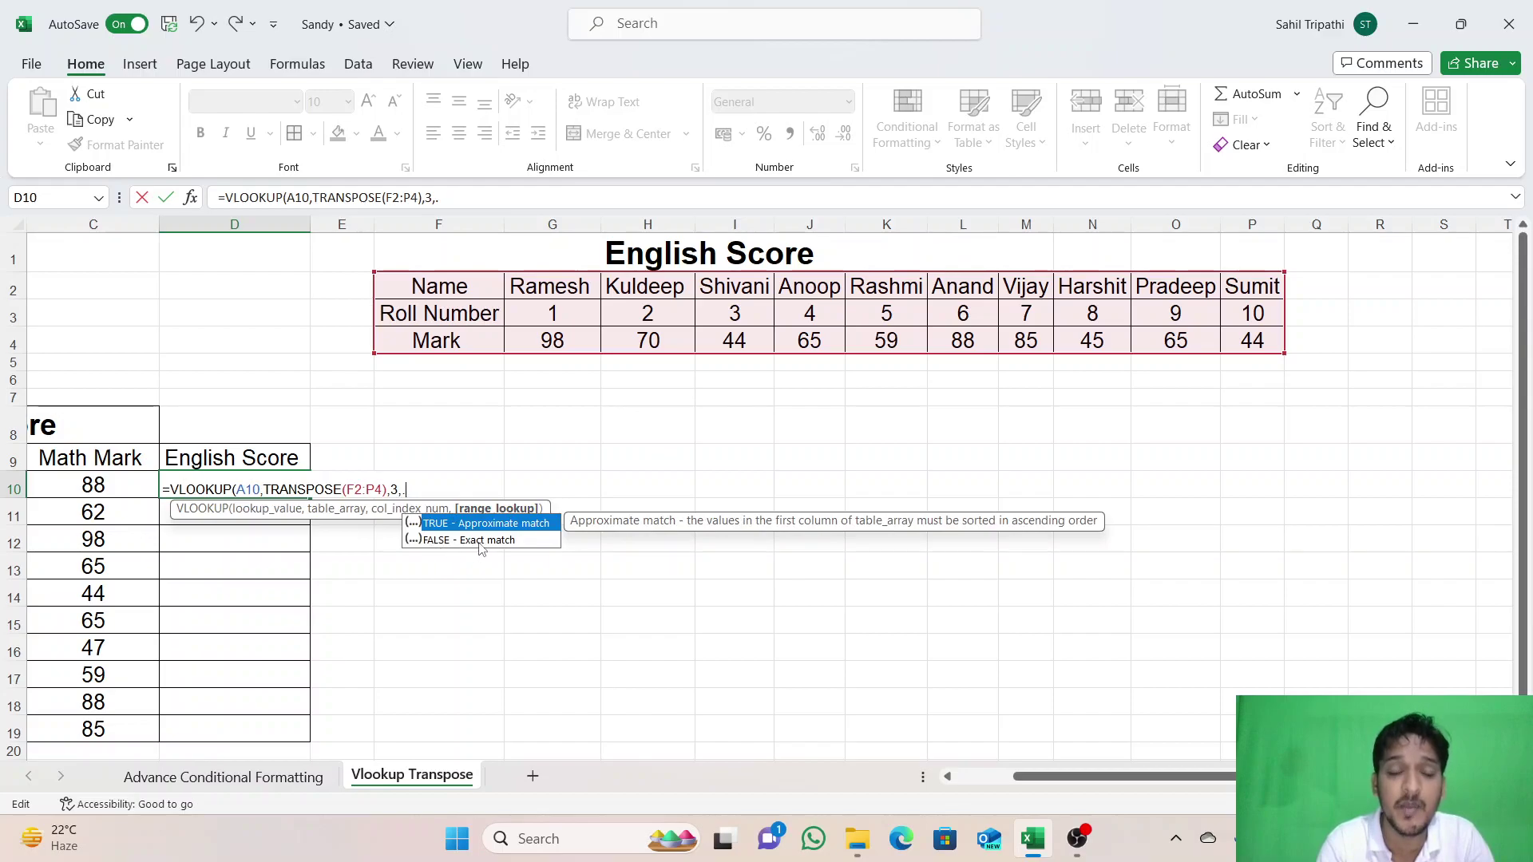
{"action": "double_click", "coordinate": [479, 541]}
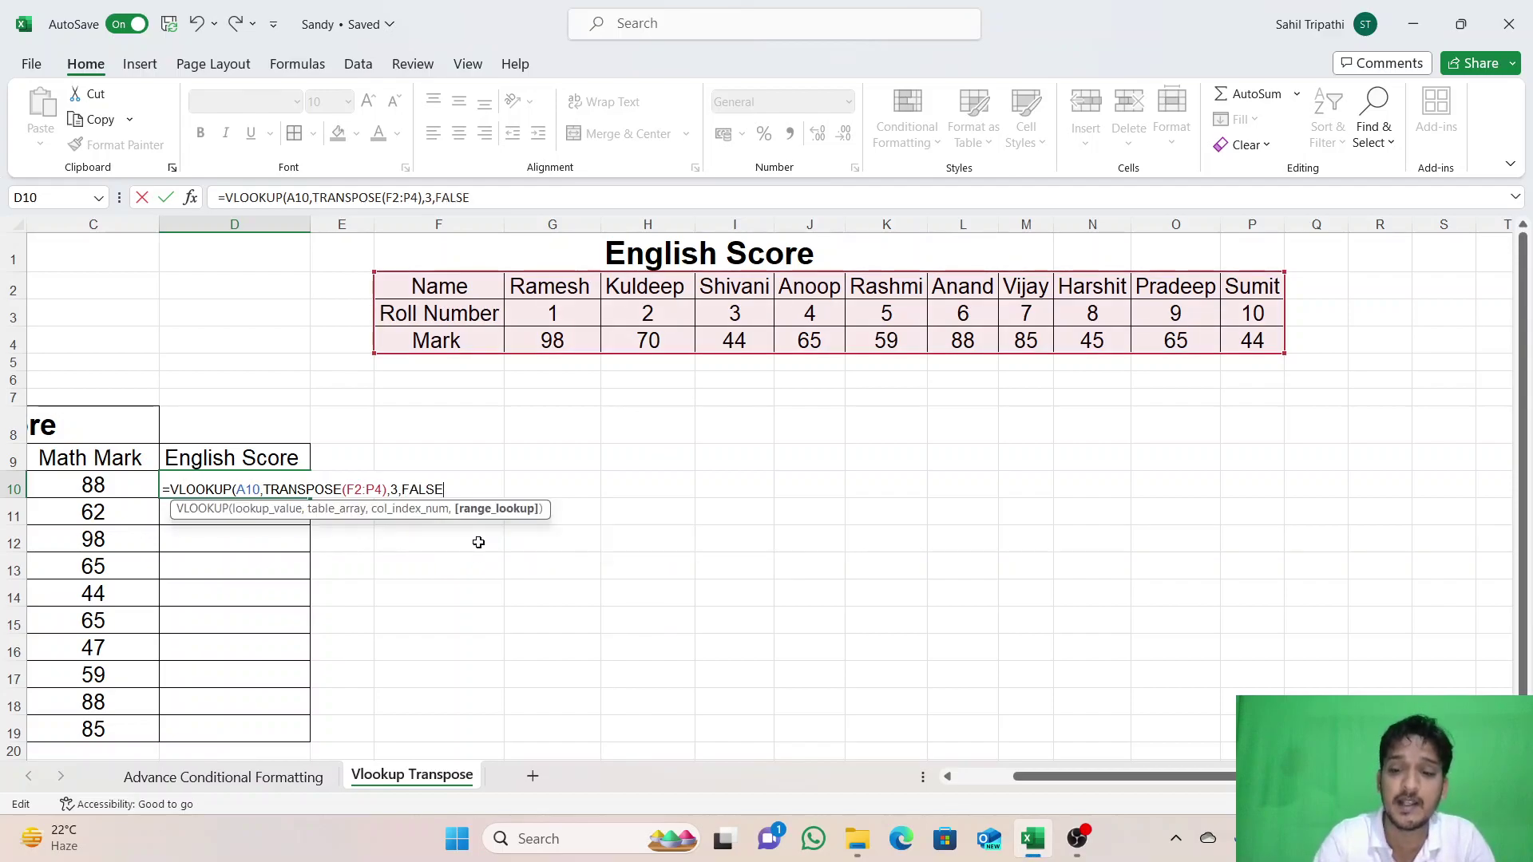
{"action": "type", "text": ")"}
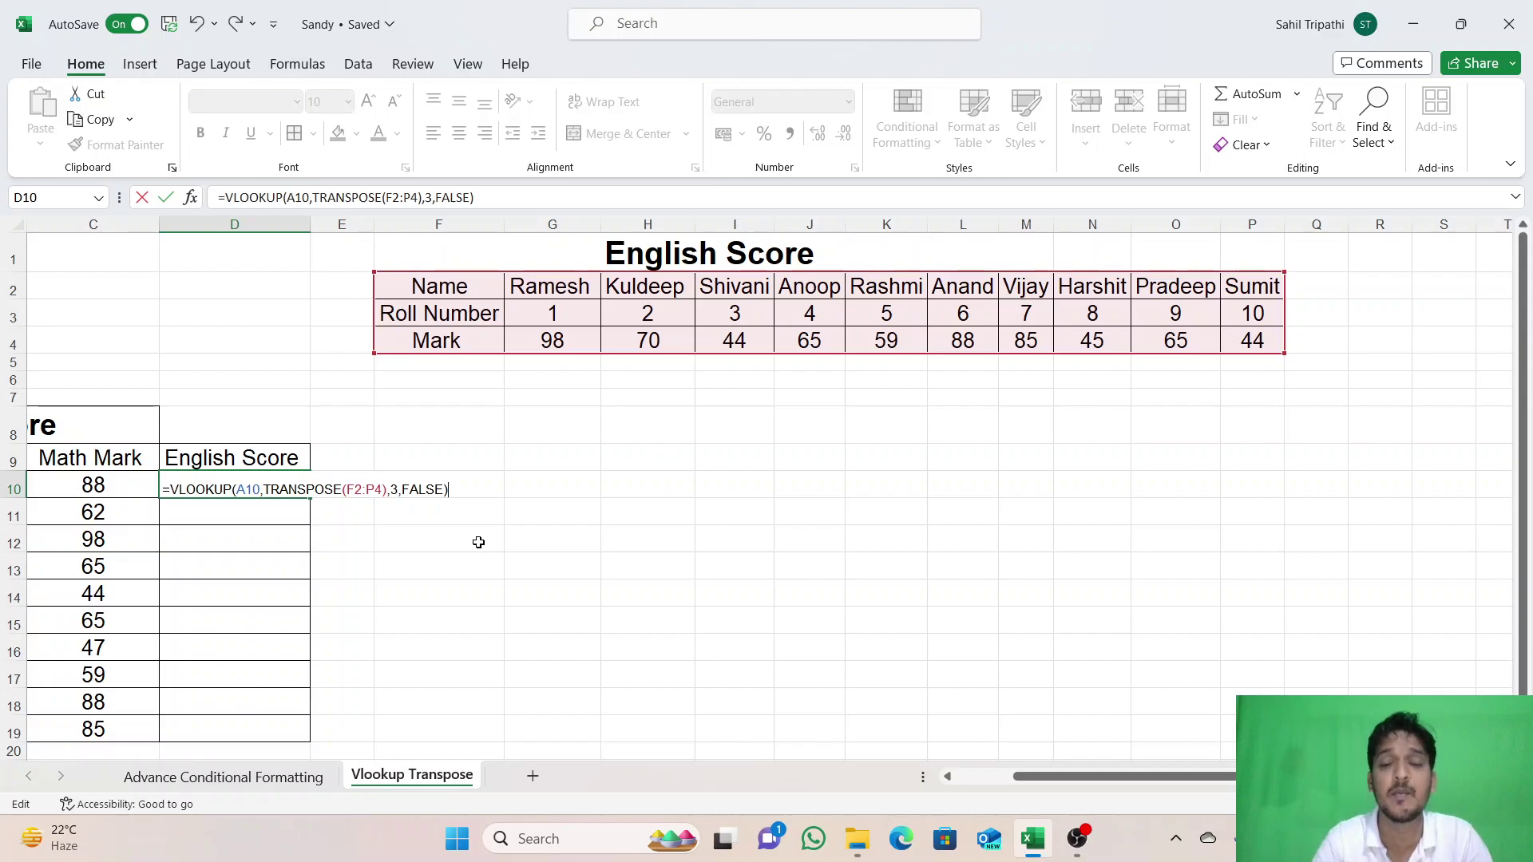
{"action": "key", "text": "Return"}
{"action": "left_click_drag", "start_coordinate": [1155, 785], "coordinate": [1048, 785]}
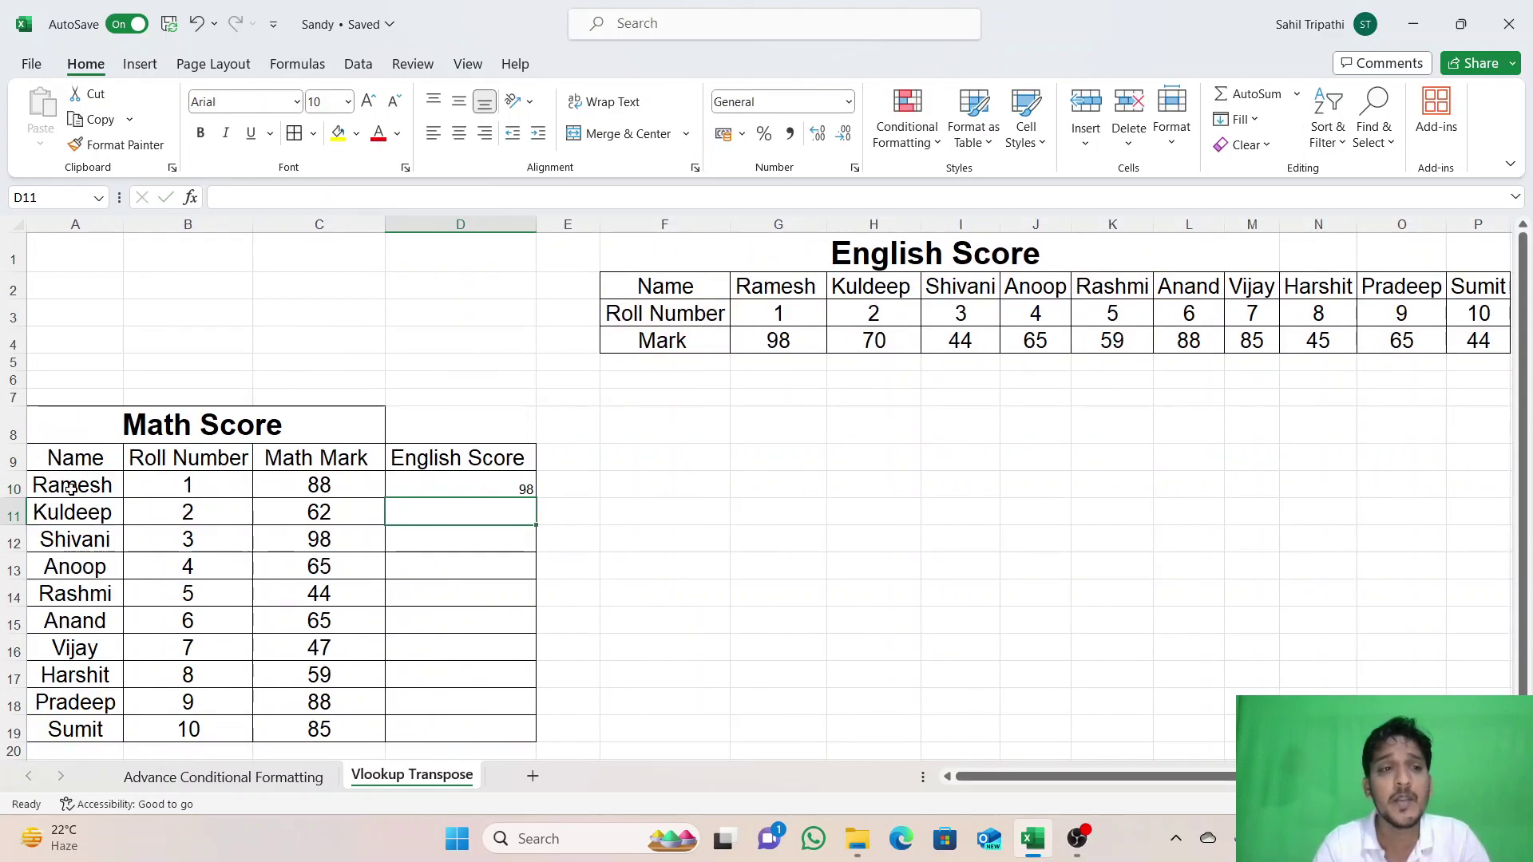
Step: Format the English score in D10 with font size 16 and centre it horizontally
{"action": "left_click", "coordinate": [116, 487]}
{"action": "left_click", "coordinate": [508, 489]}
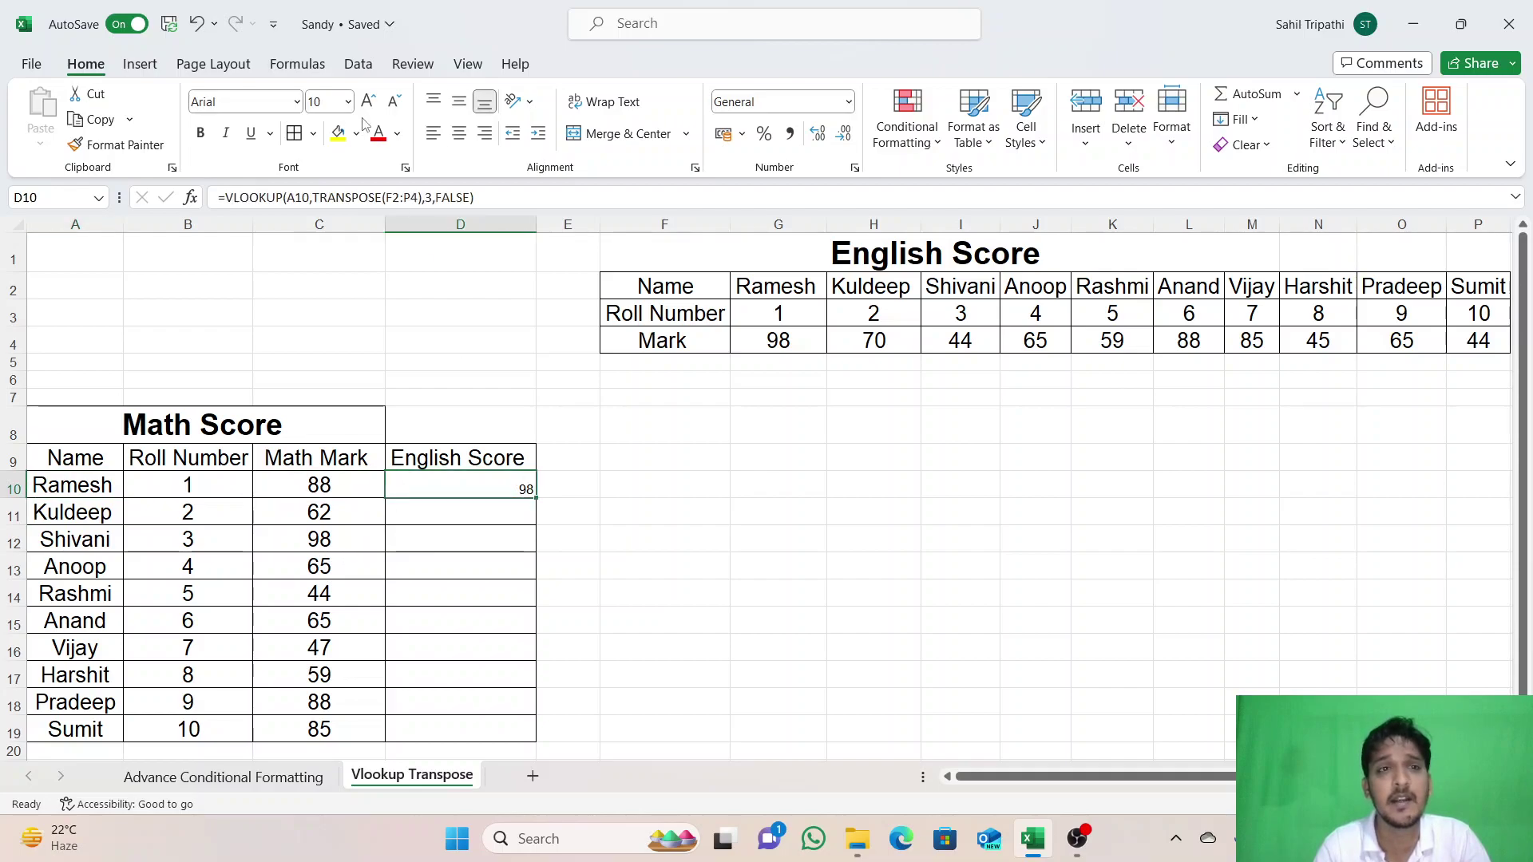
{"action": "left_click", "coordinate": [367, 101]}
{"action": "left_click", "coordinate": [367, 101]}
{"action": "left_click", "coordinate": [368, 102]}
{"action": "left_click", "coordinate": [368, 102]}
{"action": "left_click", "coordinate": [367, 102]}
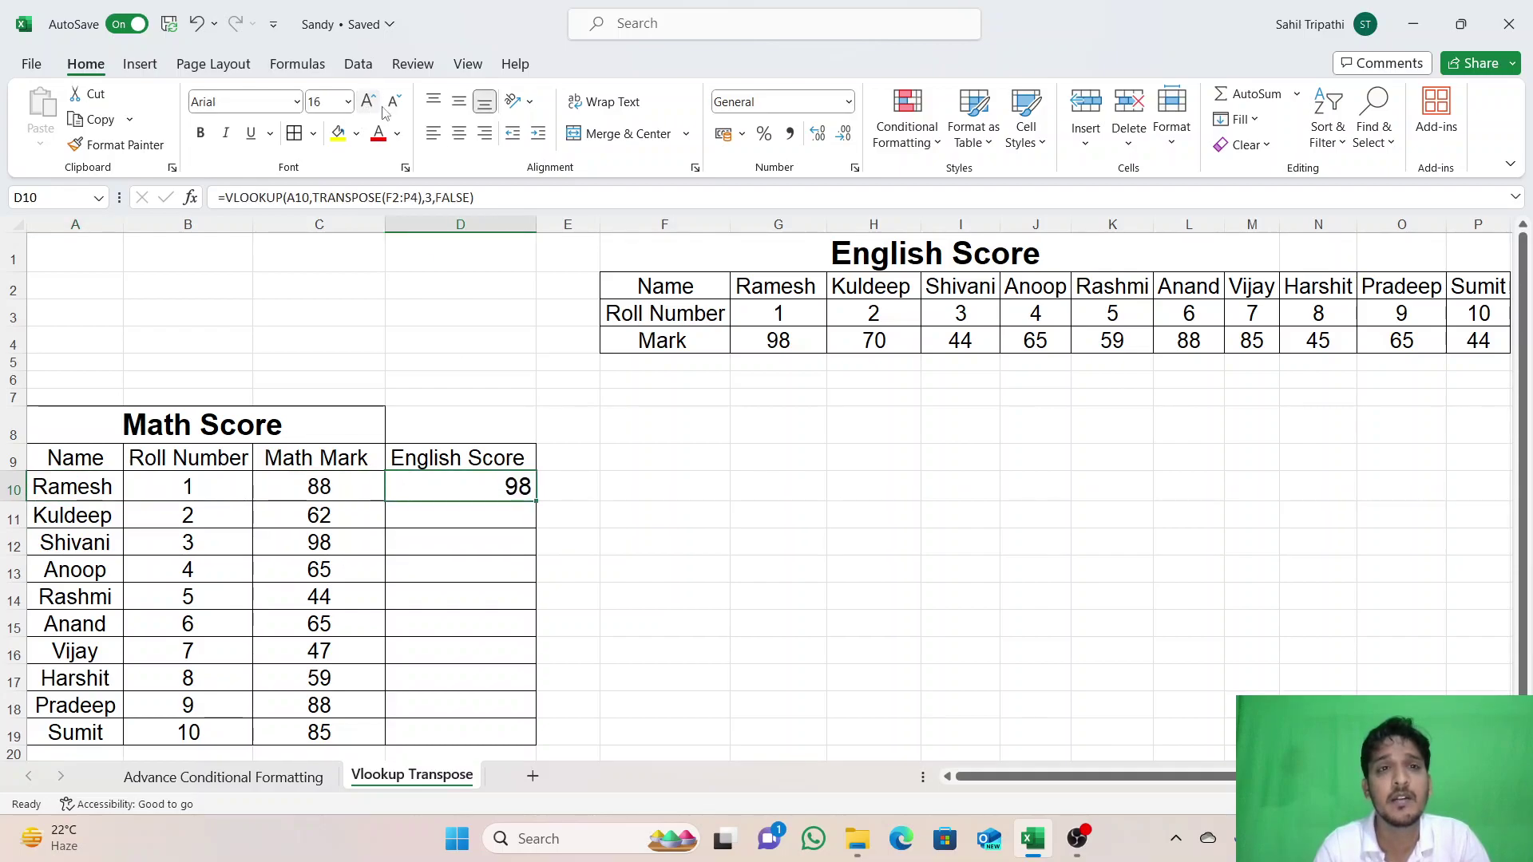
{"action": "left_click", "coordinate": [463, 135]}
{"action": "left_click", "coordinate": [460, 134]}
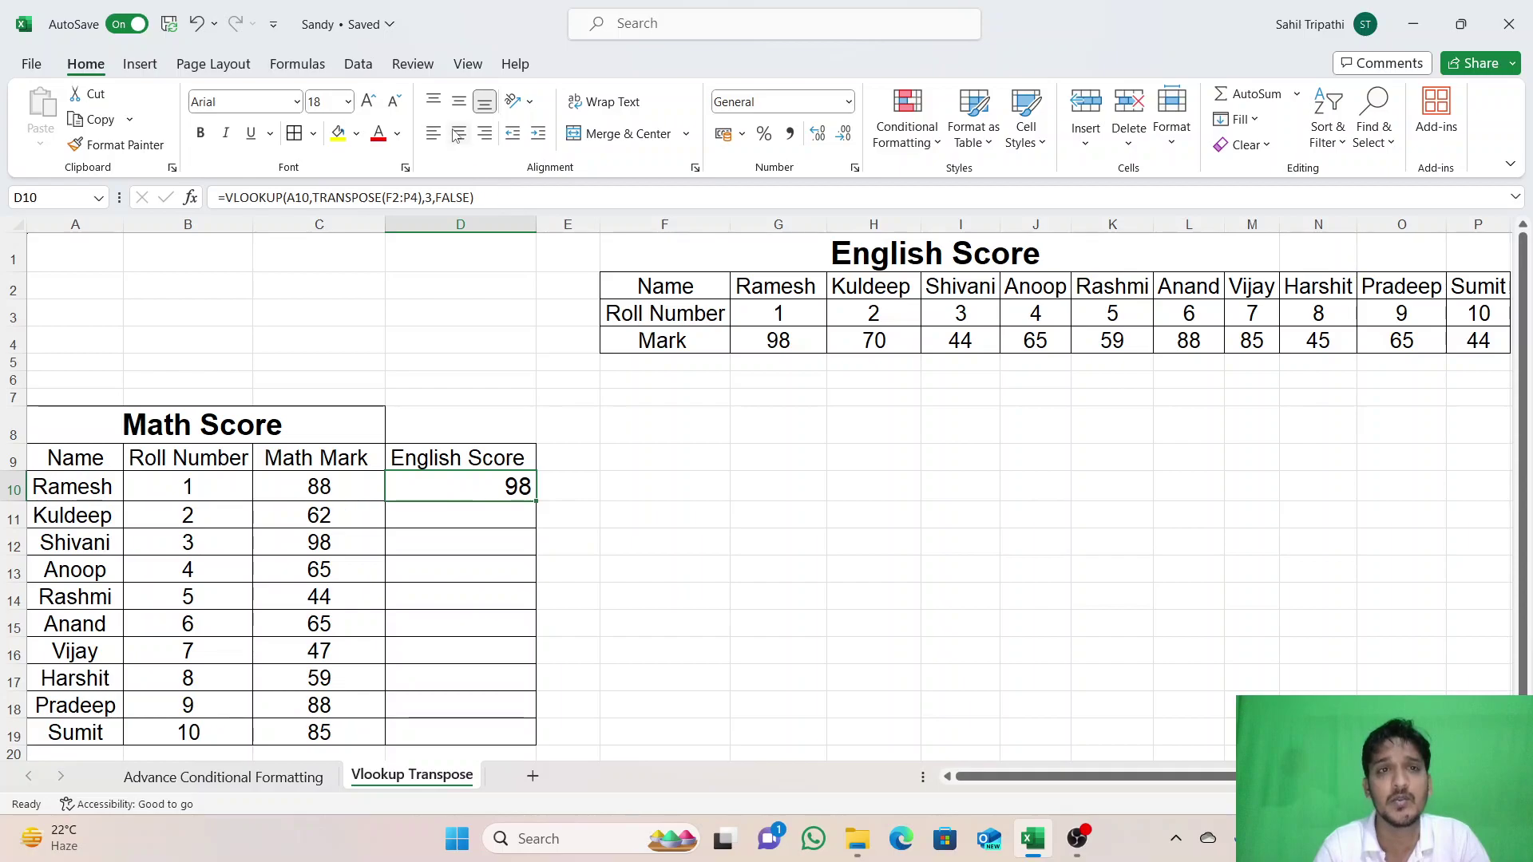
{"action": "left_click", "coordinate": [458, 134]}
{"action": "left_click", "coordinate": [394, 102]}
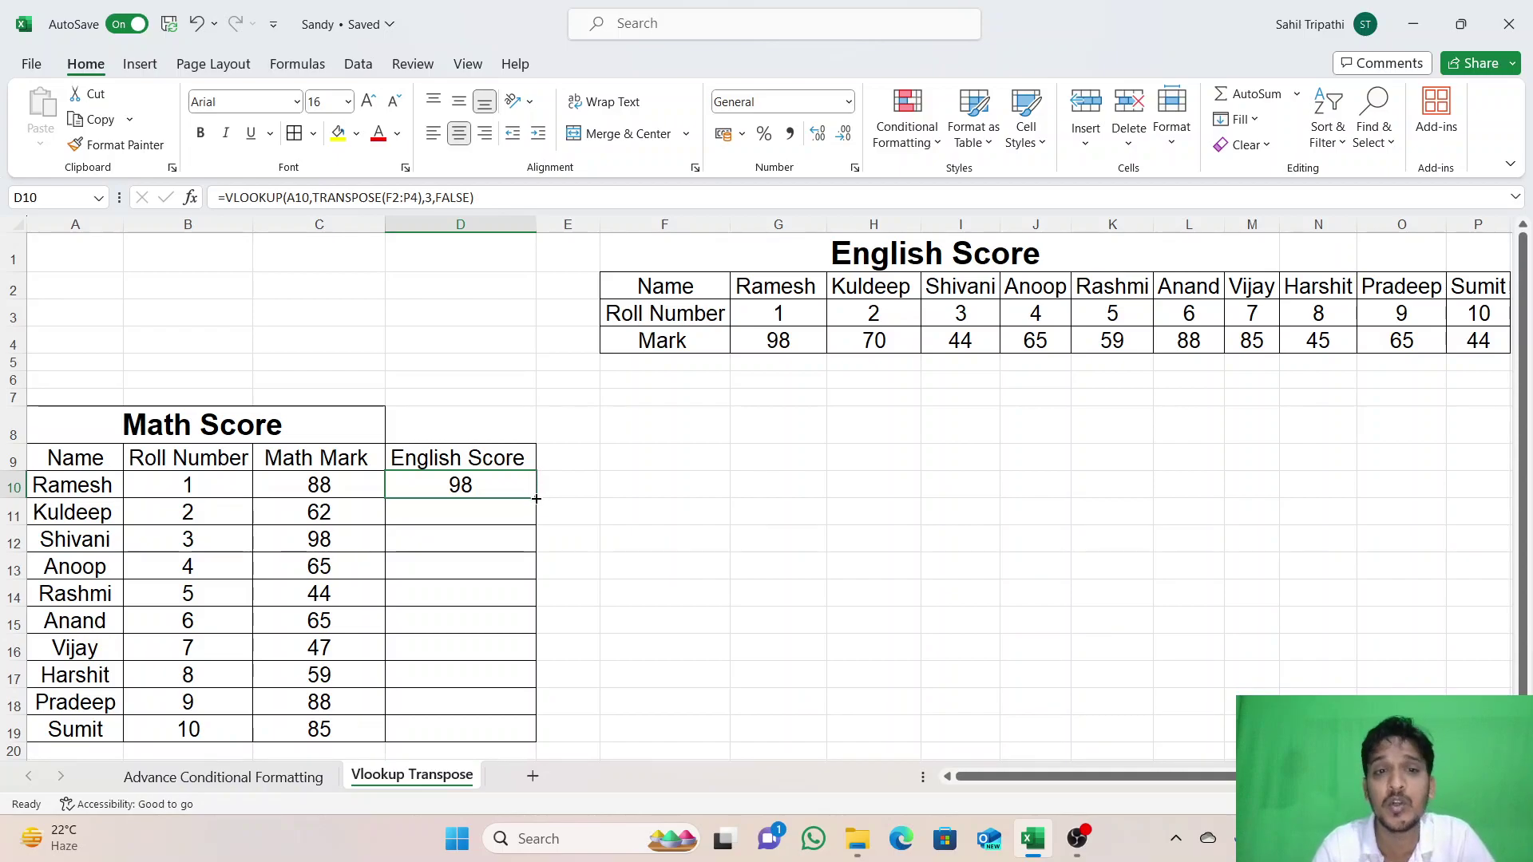
Step: Fill the D10 lookup formula down the English Score column through D19
{"action": "left_click_drag", "start_coordinate": [537, 498], "coordinate": [507, 639]}
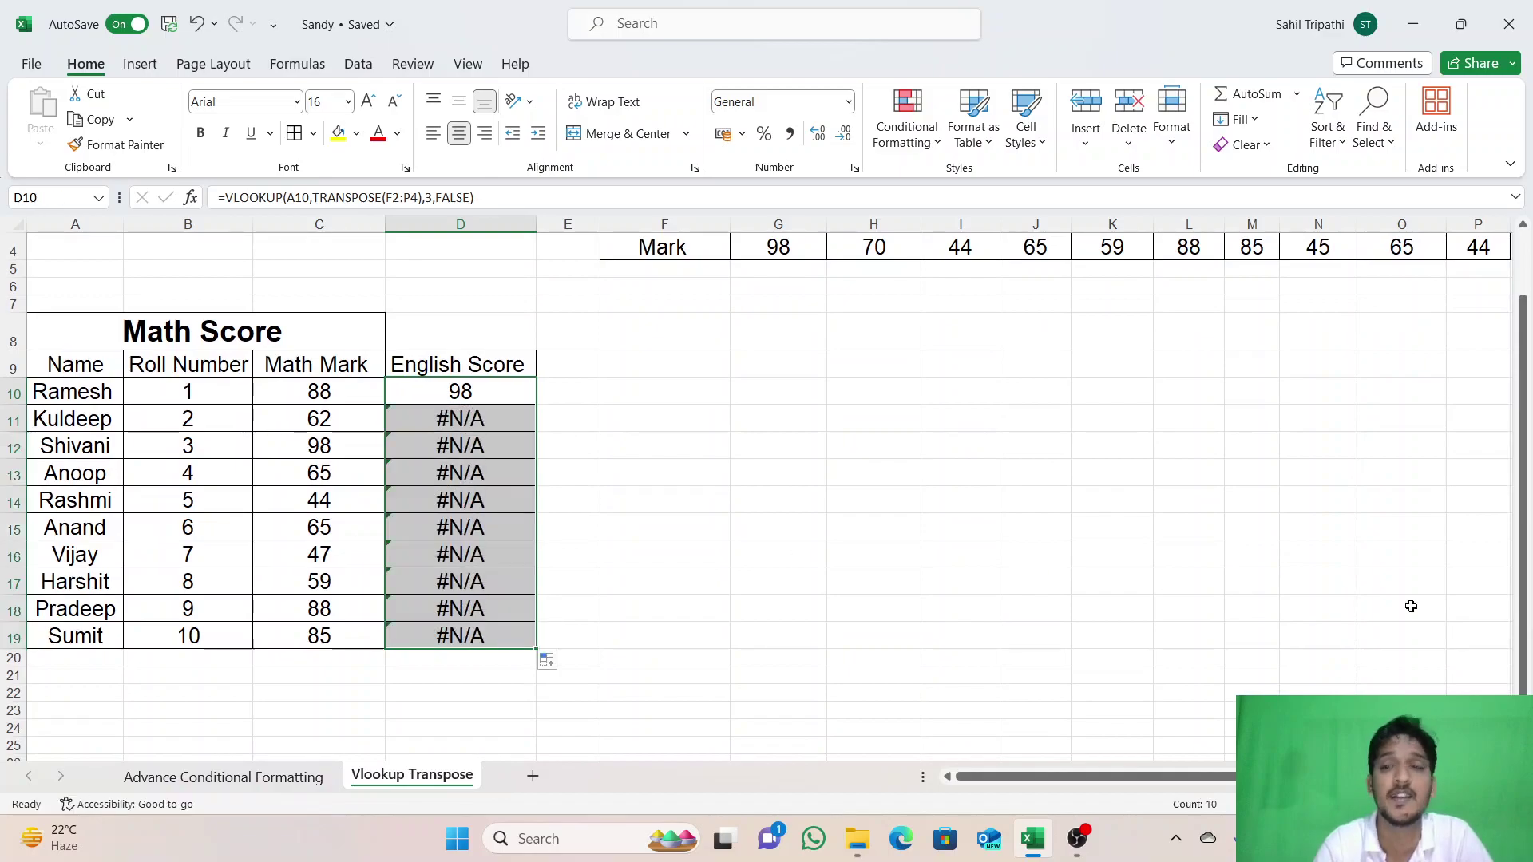
{"action": "left_click_drag", "start_coordinate": [1526, 438], "coordinate": [1527, 378]}
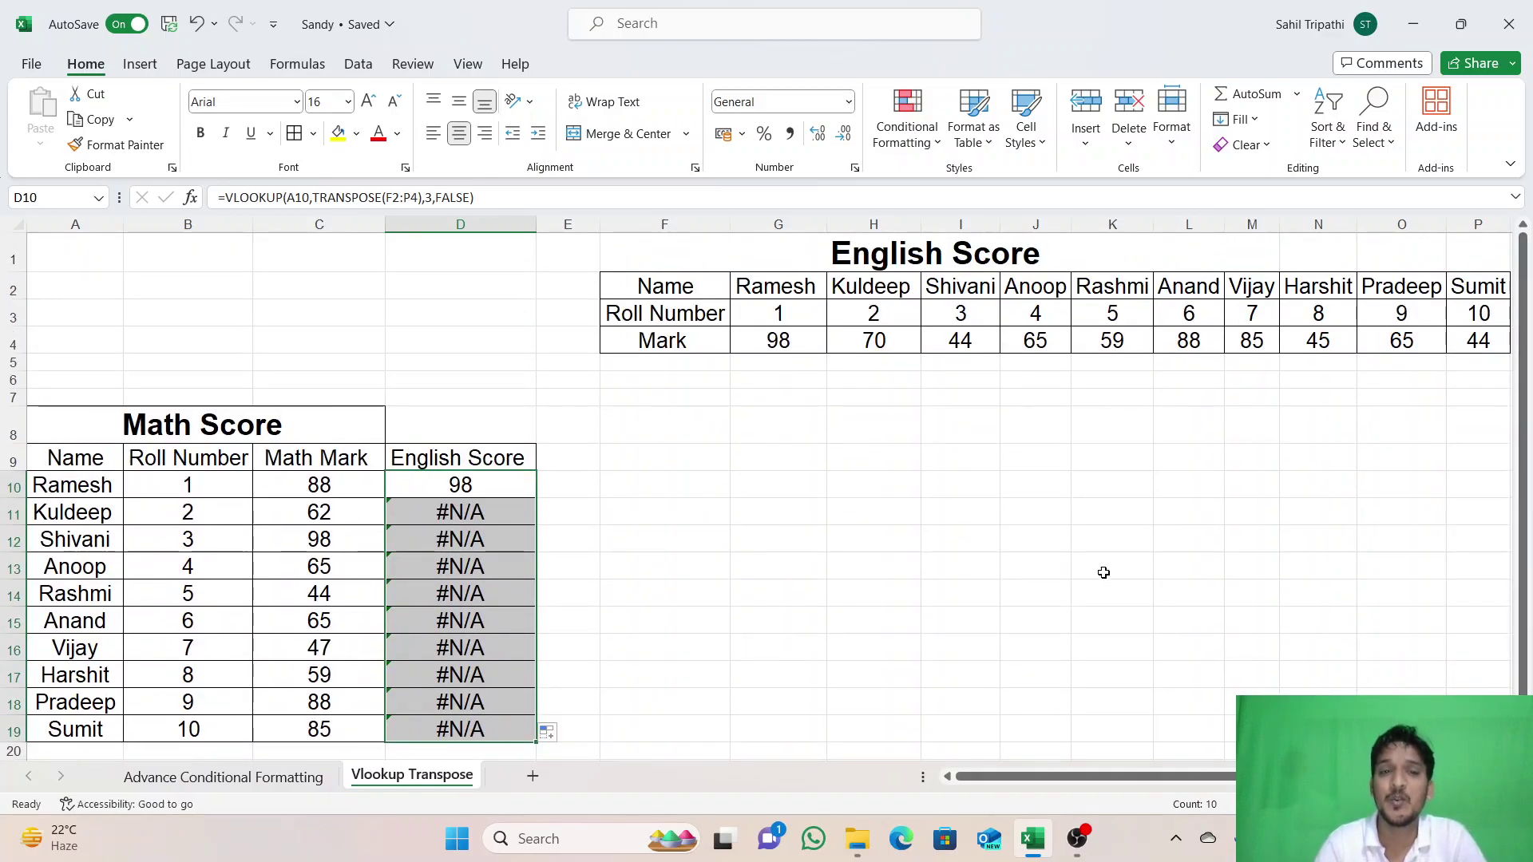
{"action": "left_click", "coordinate": [1102, 575]}
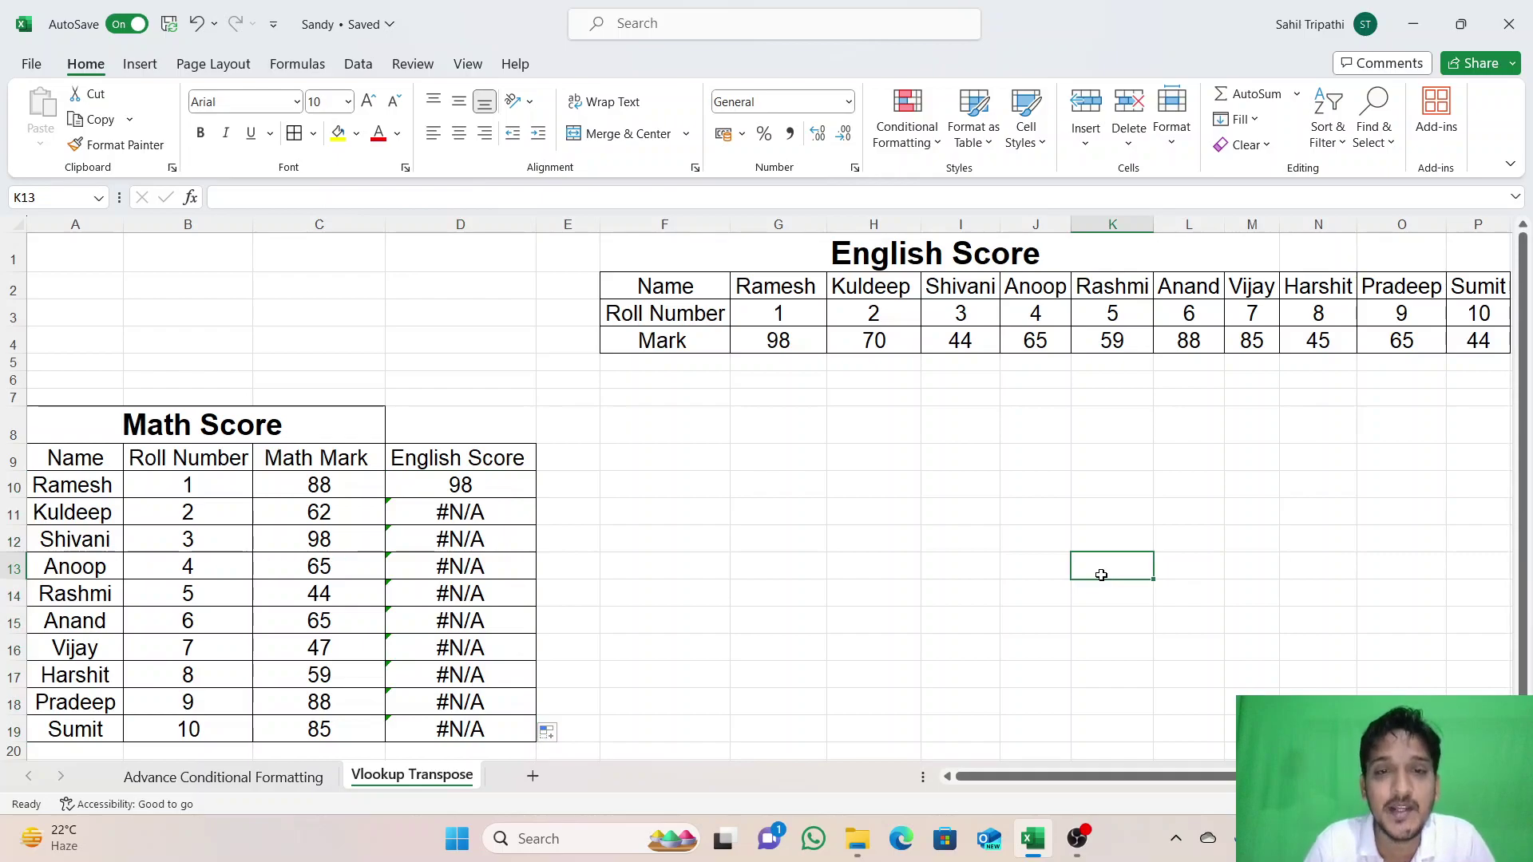
Step: Inspect the lookup formulas in D10, D11, D12 and D17 to compare their TRANSPOSE ranges, leaving each formula unedited
{"action": "double_click", "coordinate": [505, 484]}
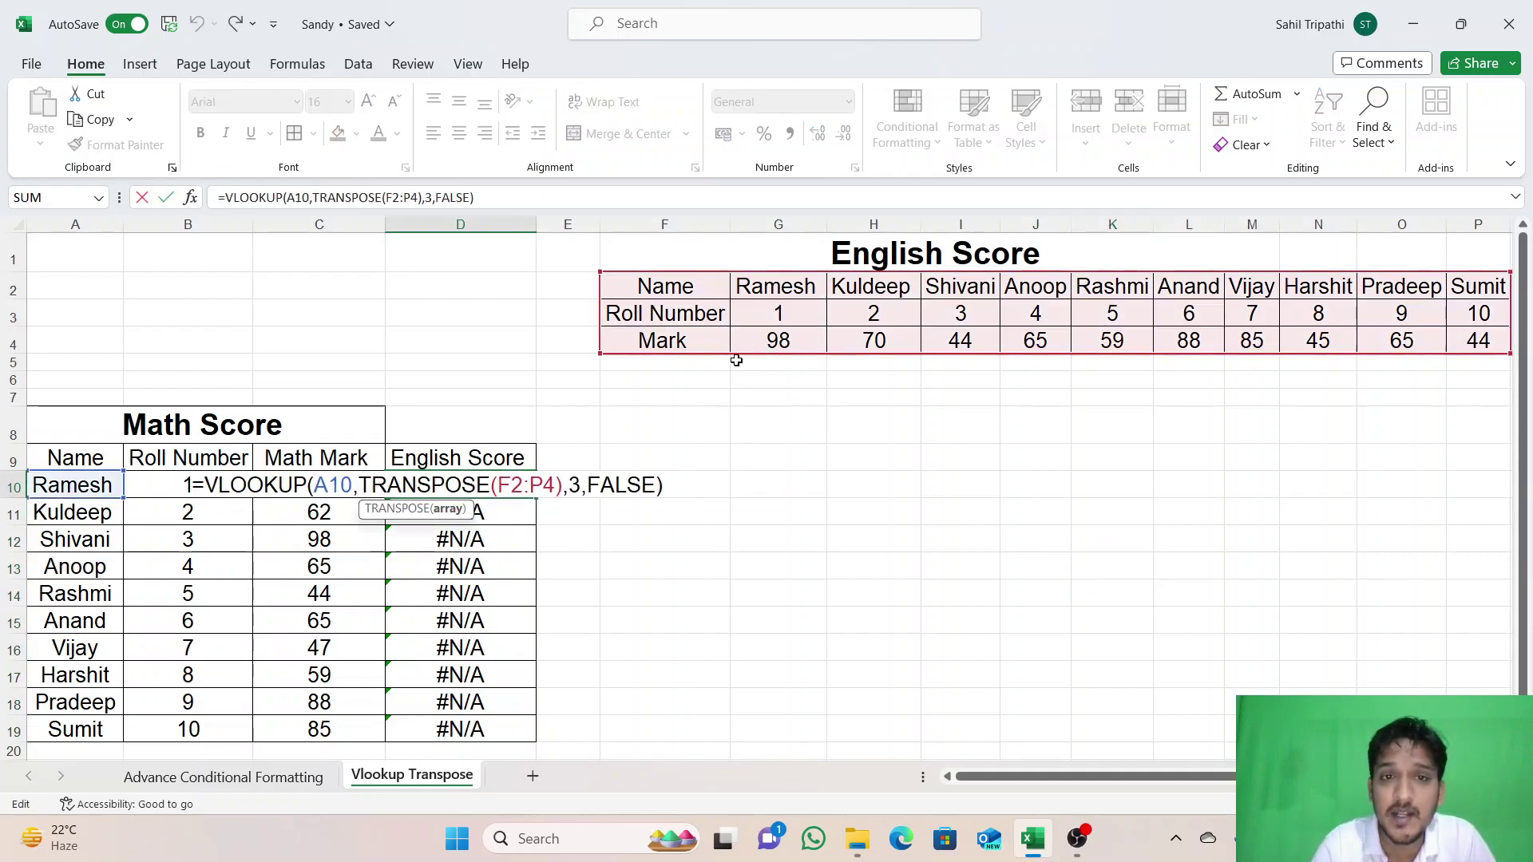
{"action": "key", "text": "ctrl+Return"}
{"action": "double_click", "coordinate": [476, 517]}
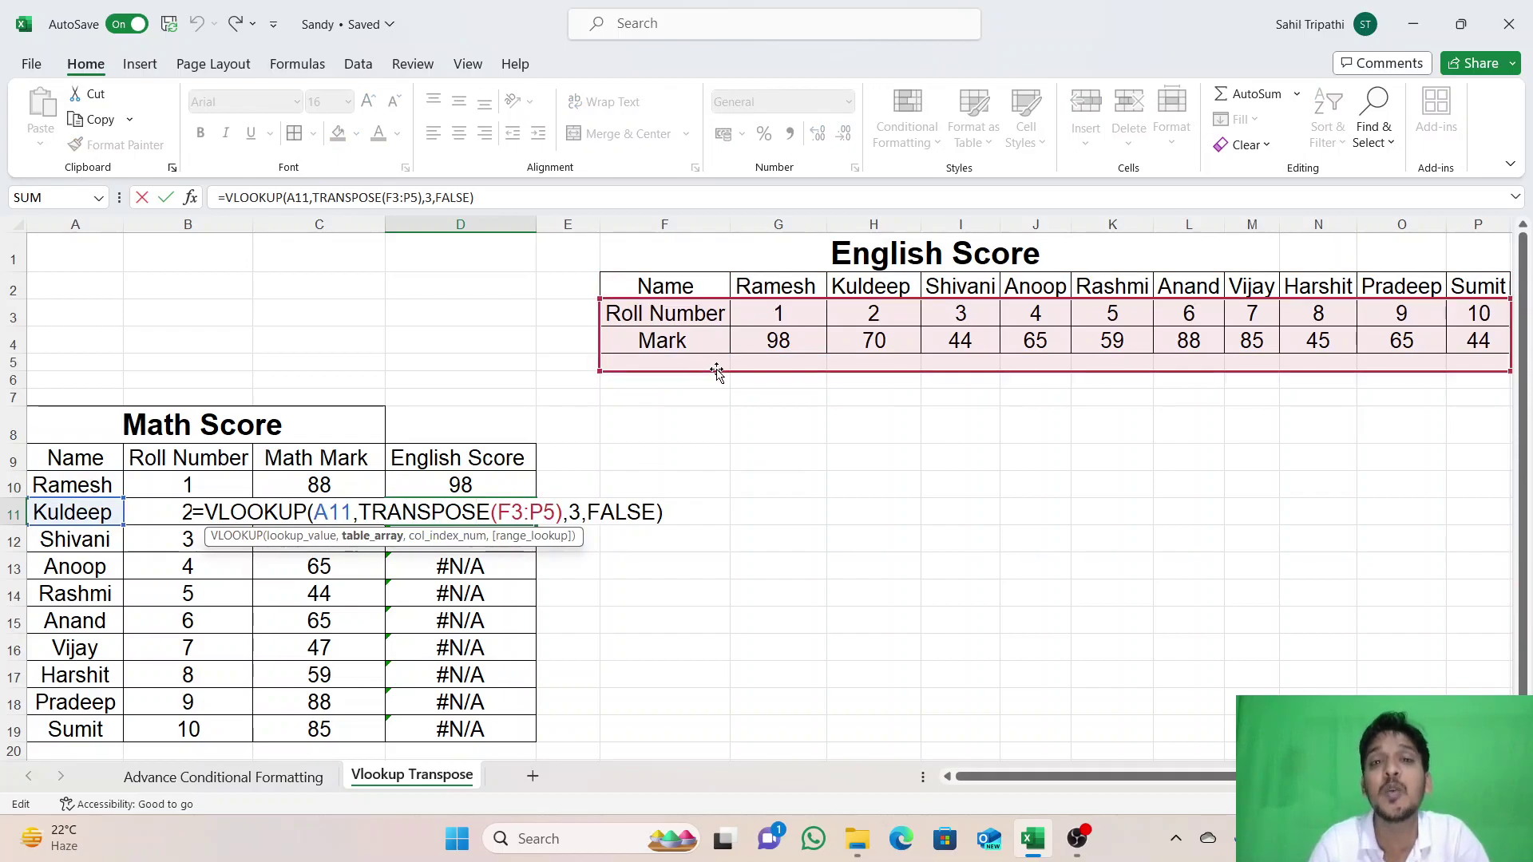
{"action": "key", "text": "Escape"}
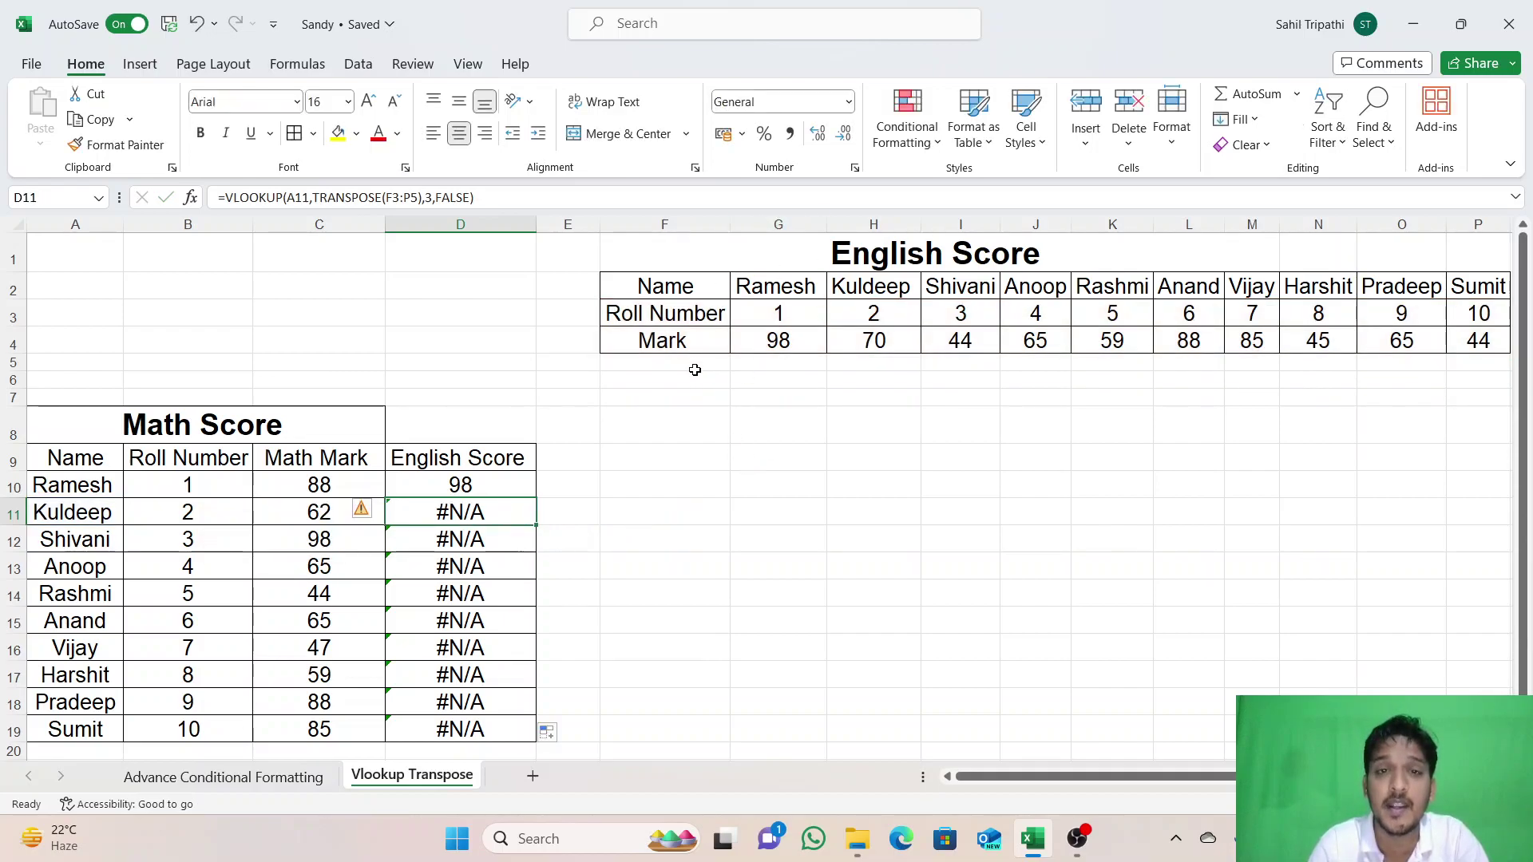
{"action": "left_click", "coordinate": [523, 543]}
{"action": "double_click", "coordinate": [523, 544]}
{"action": "key", "text": "Escape"}
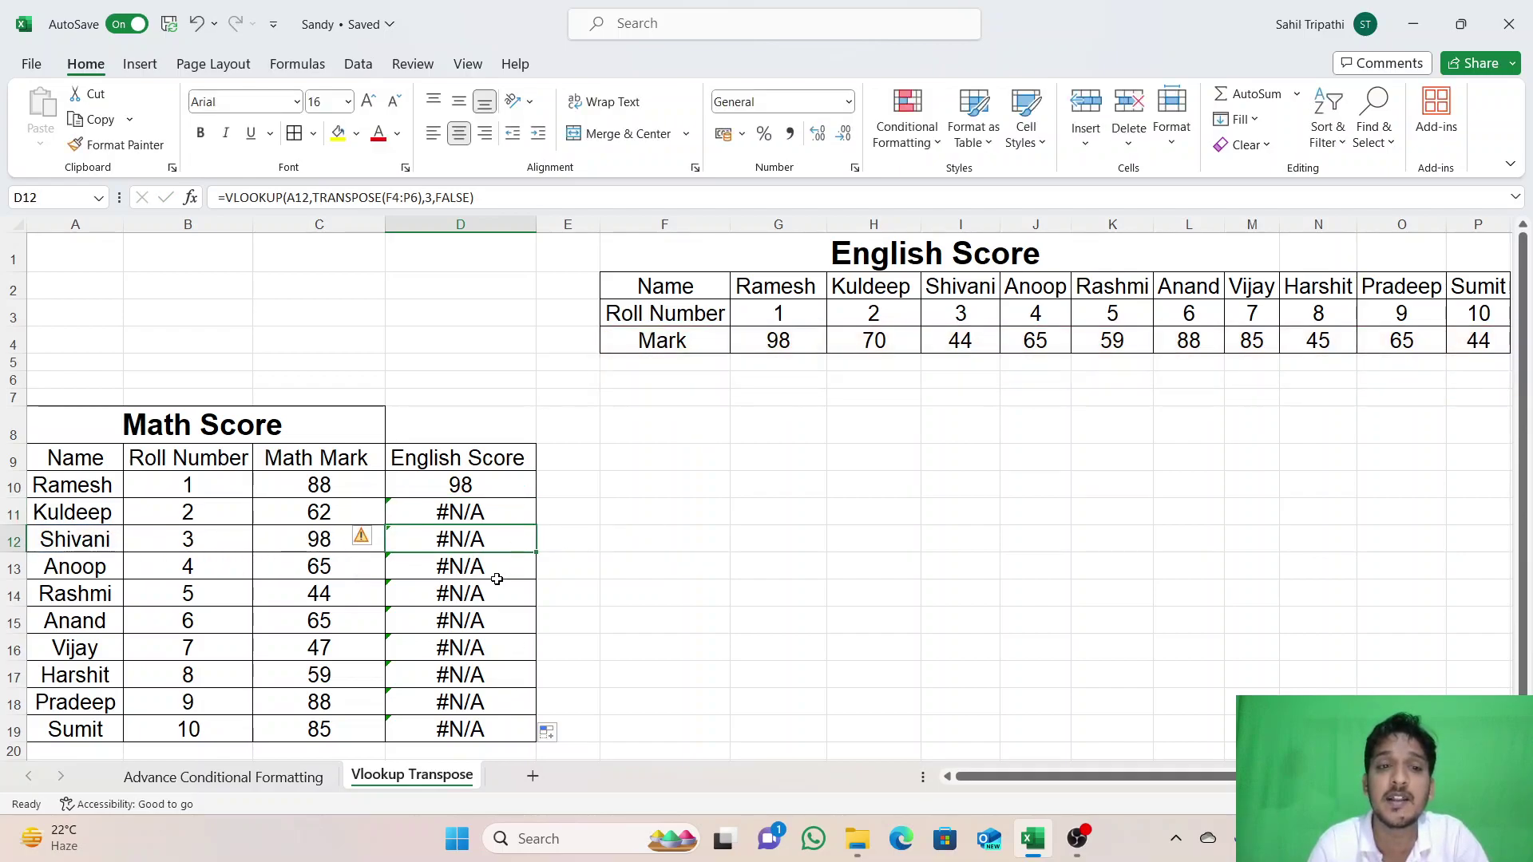
{"action": "key", "text": "ctrl+Down"}
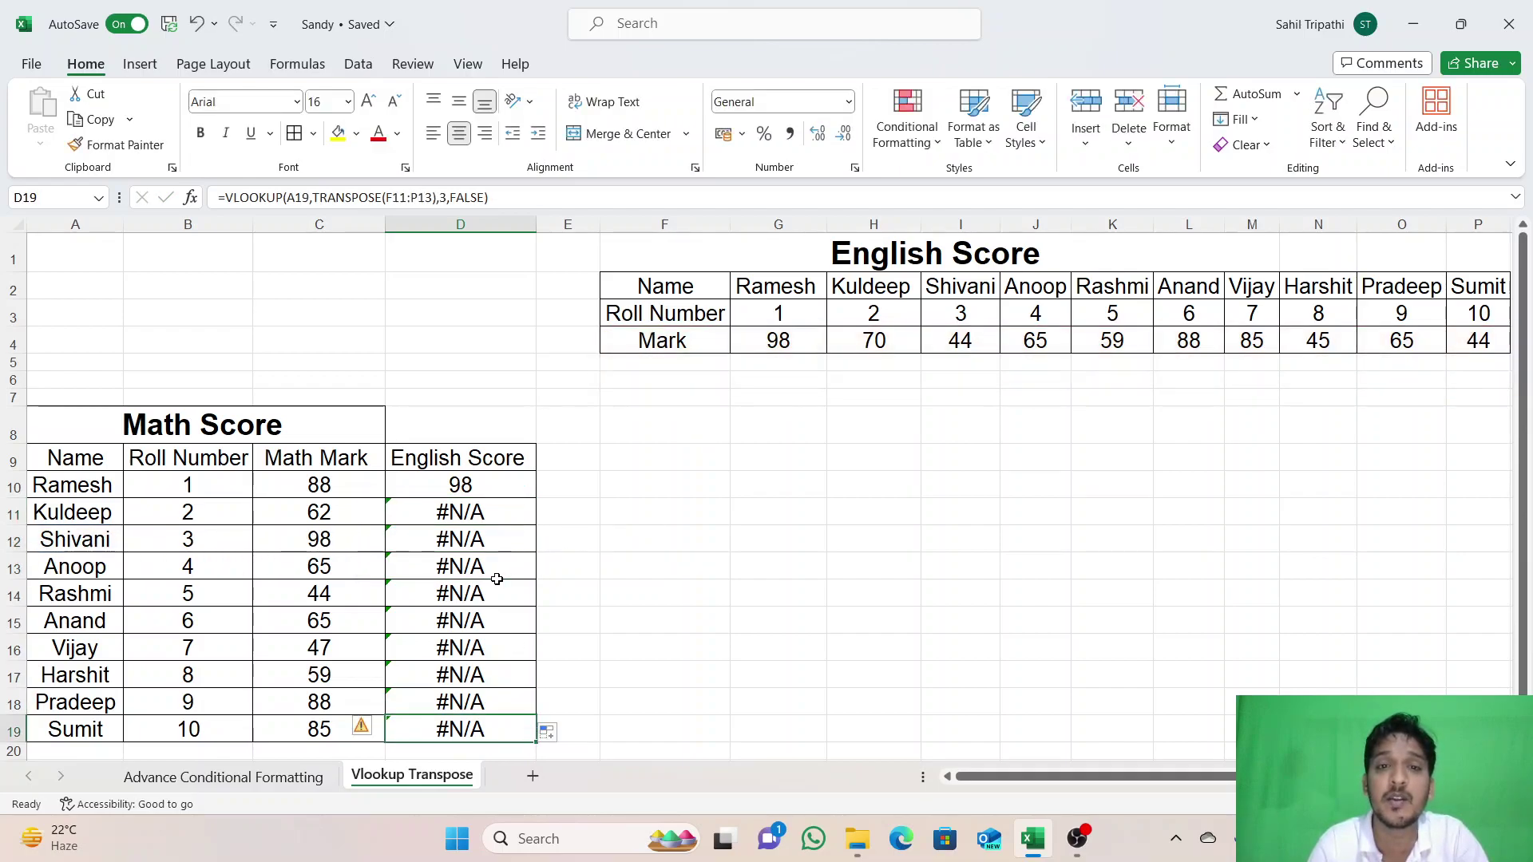
{"action": "key", "text": "ctrl+Up"}
{"action": "left_click", "coordinate": [468, 675]}
{"action": "double_click", "coordinate": [468, 675]}
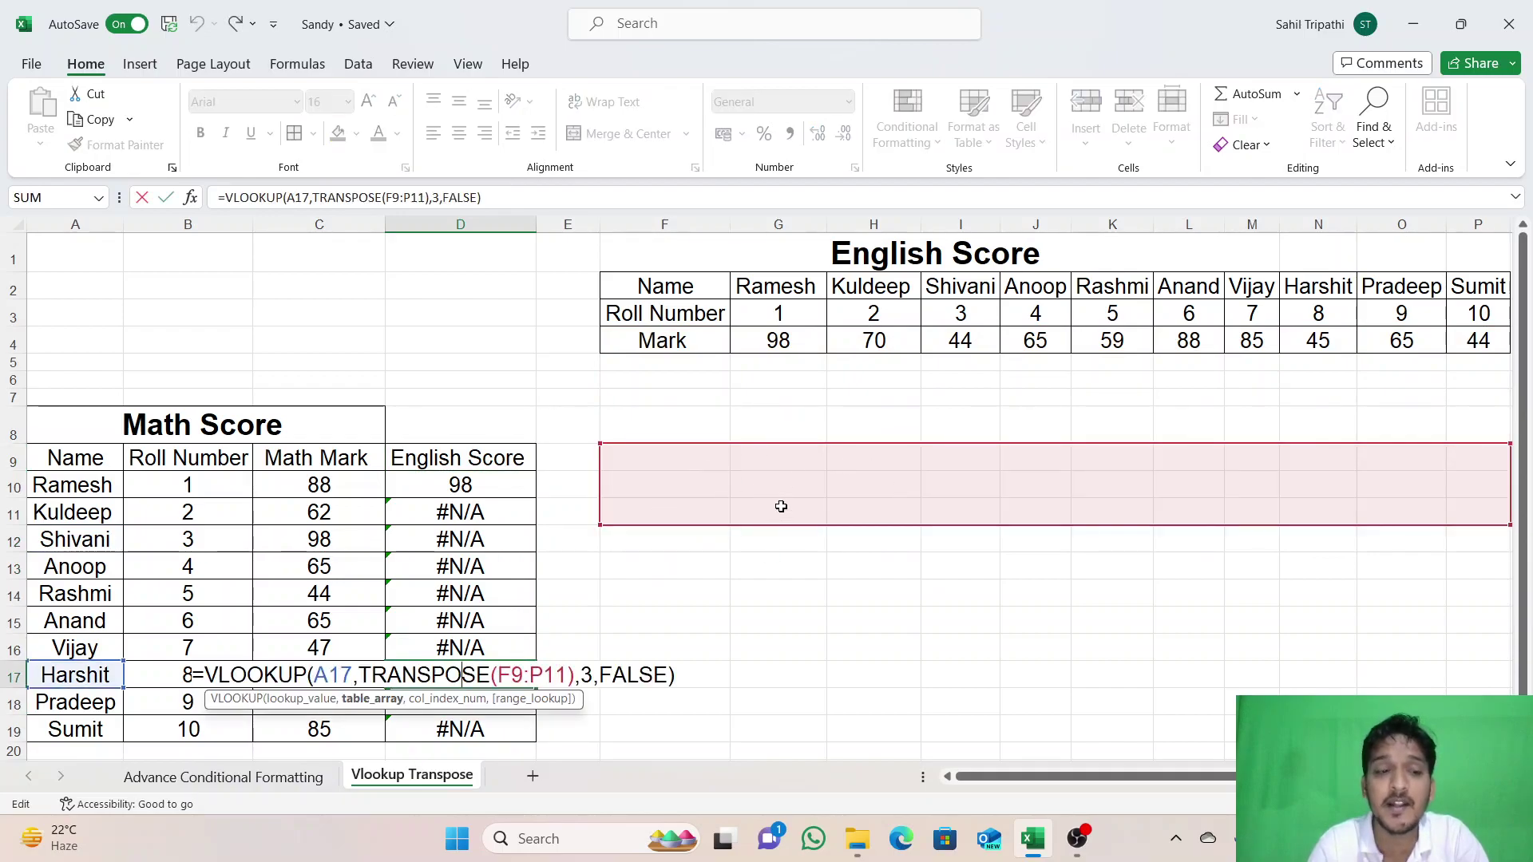
{"action": "key", "text": "Escape"}
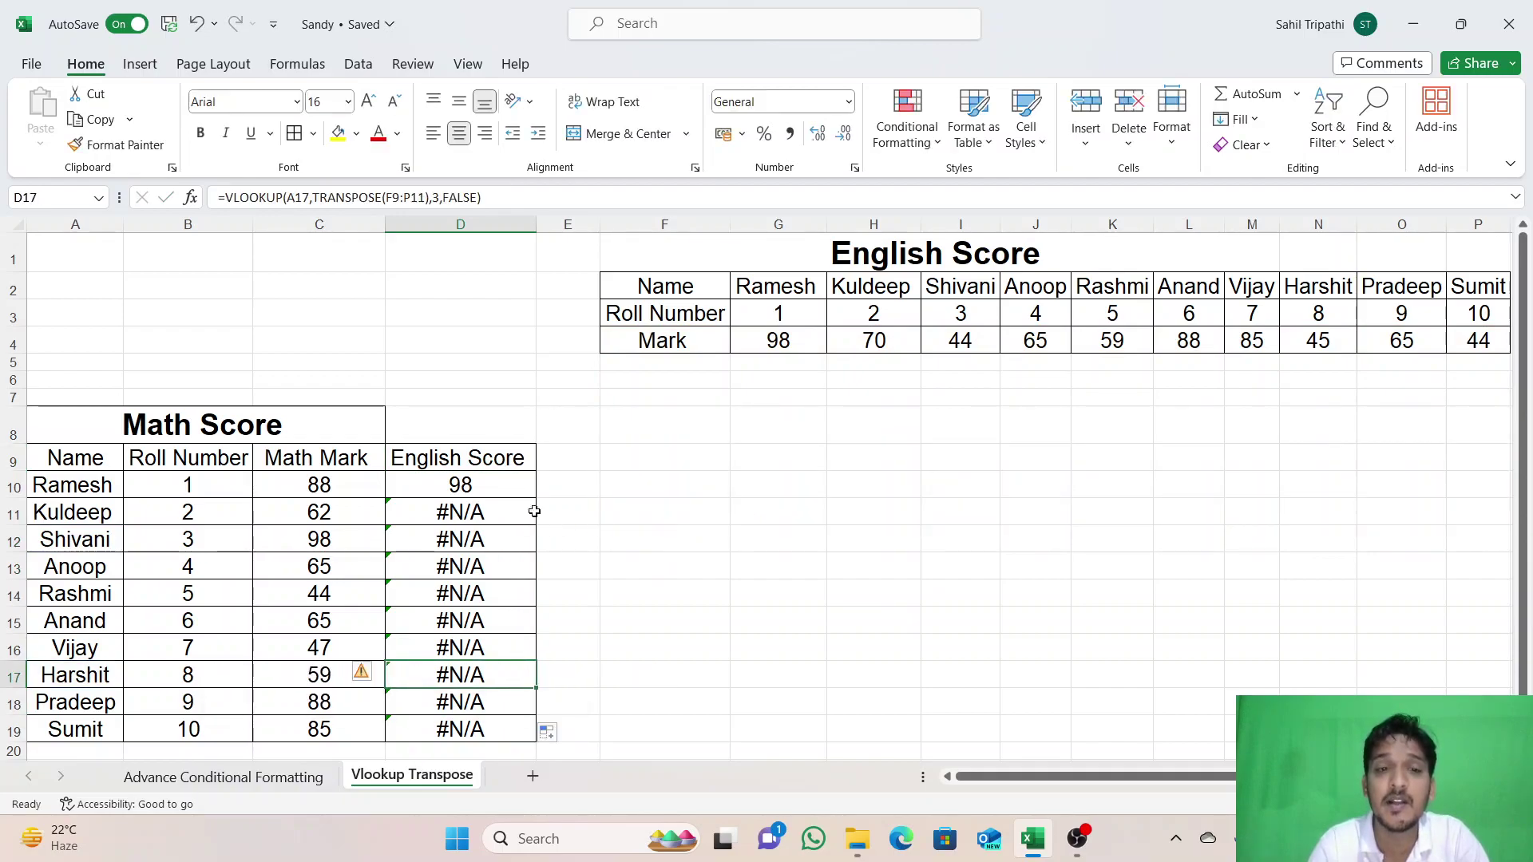
Step: Lock the row references of the TRANSPOSE range in the D10 formula so it reads F$2:P$4, and enter it
{"action": "double_click", "coordinate": [501, 488]}
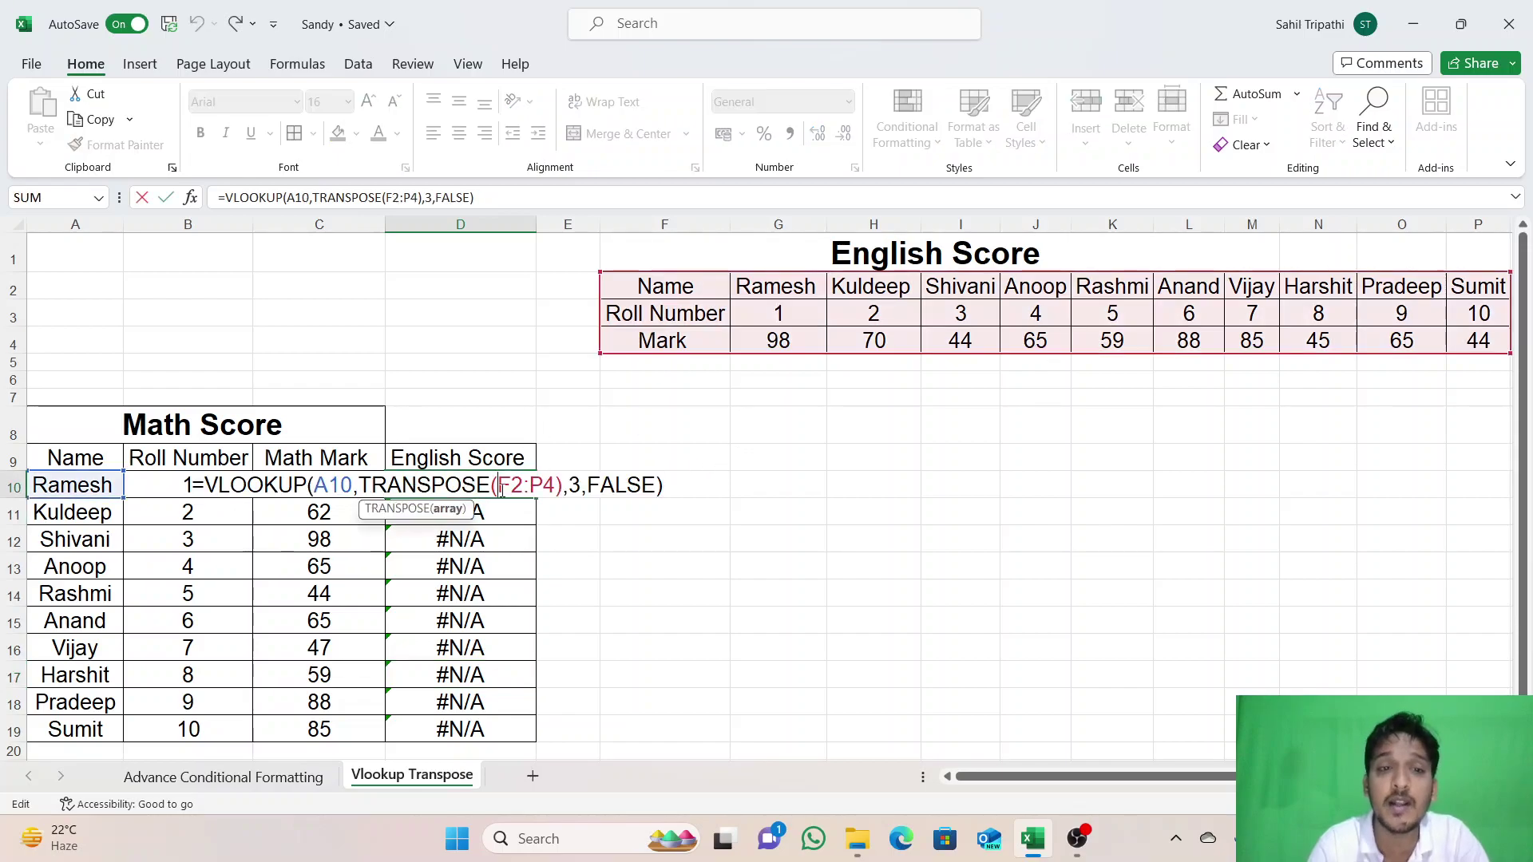
{"action": "left_click", "coordinate": [513, 481]}
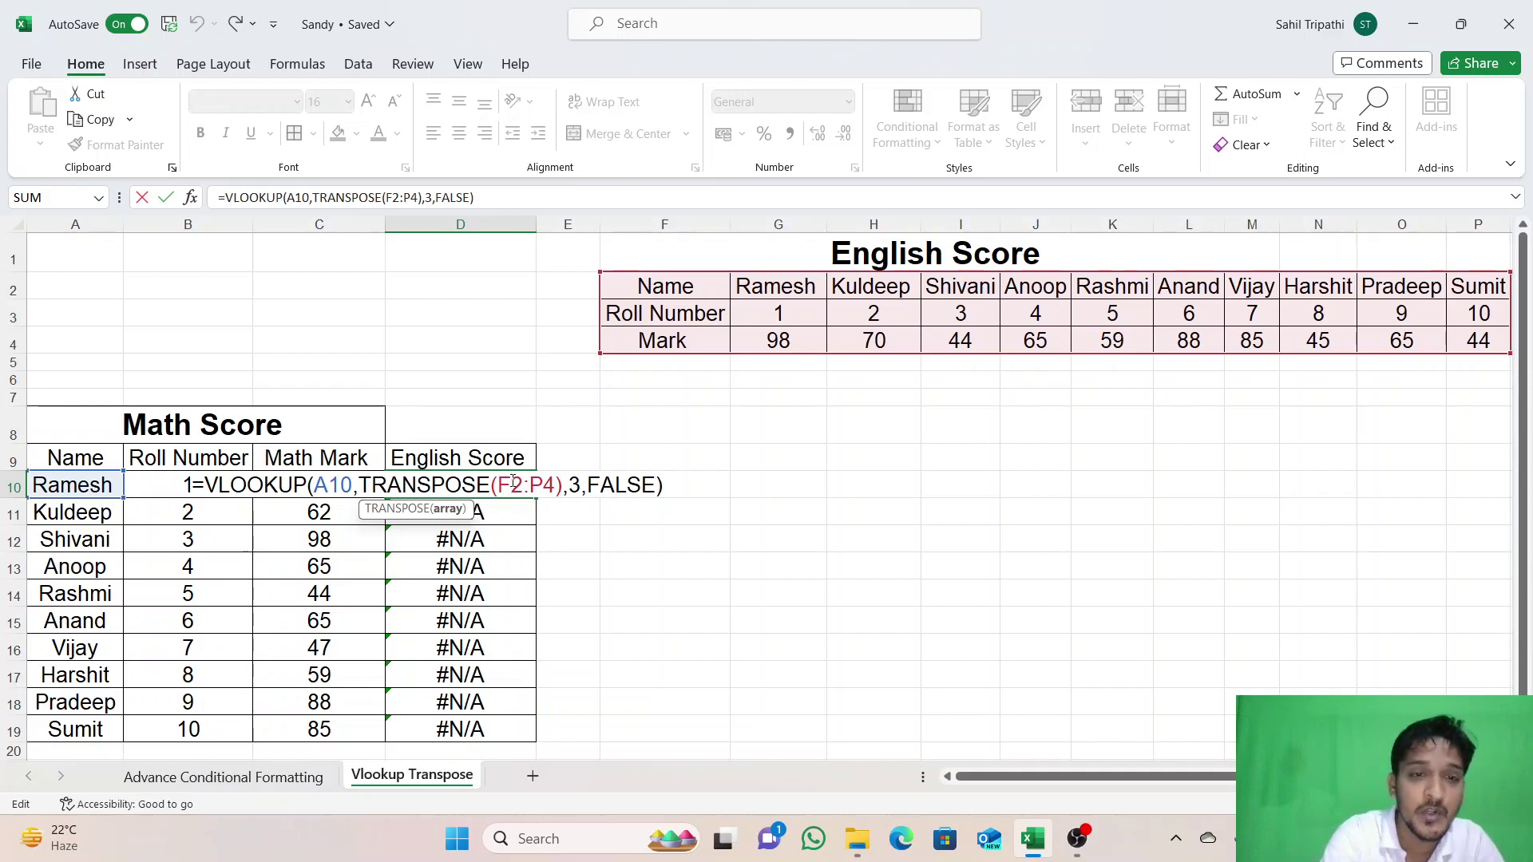
{"action": "type", "text": "$"}
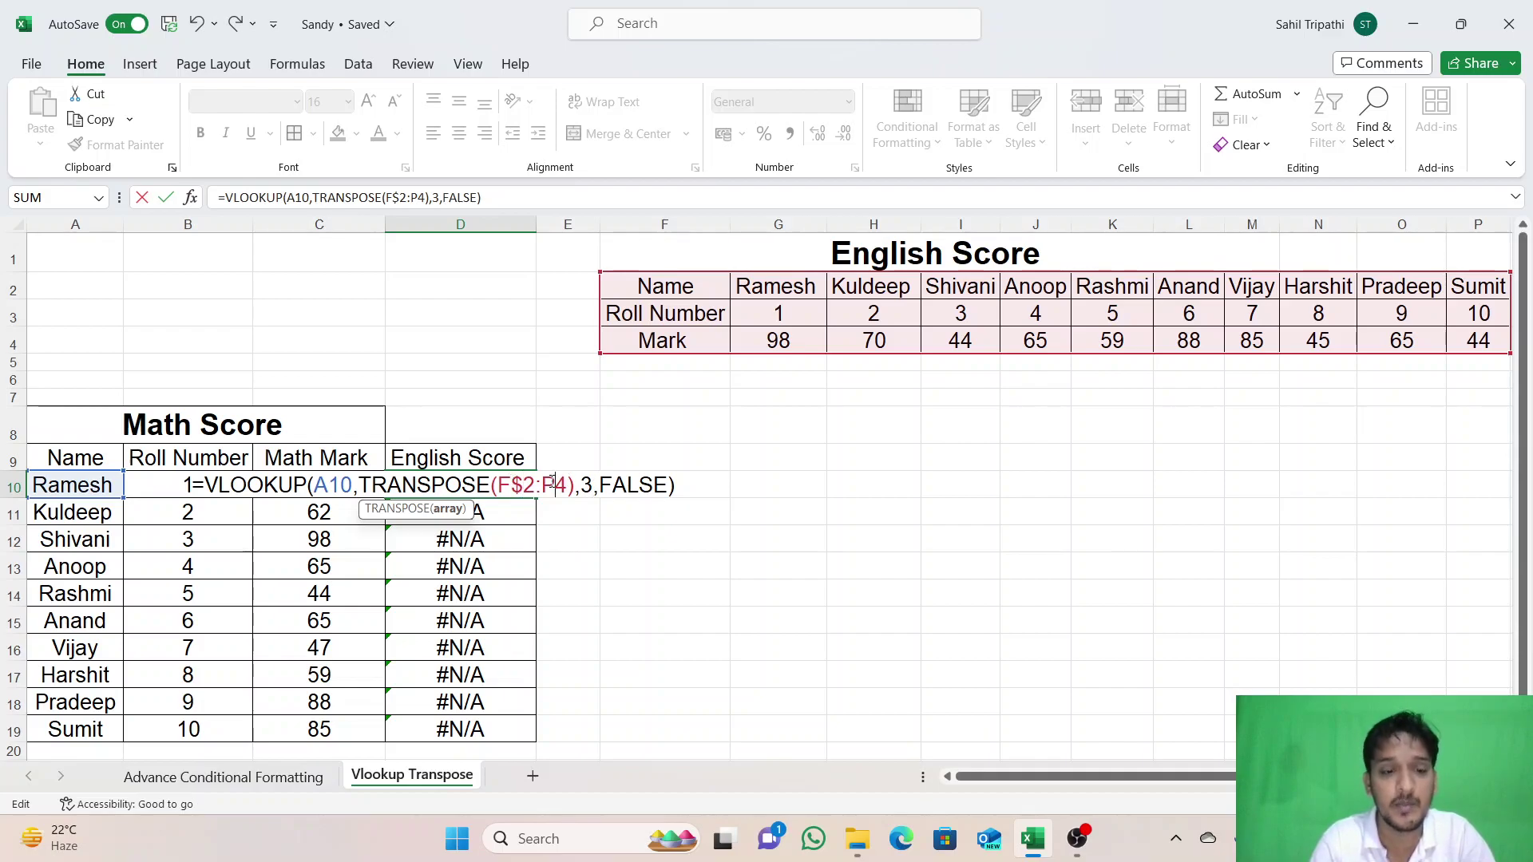
{"action": "type", "text": "$"}
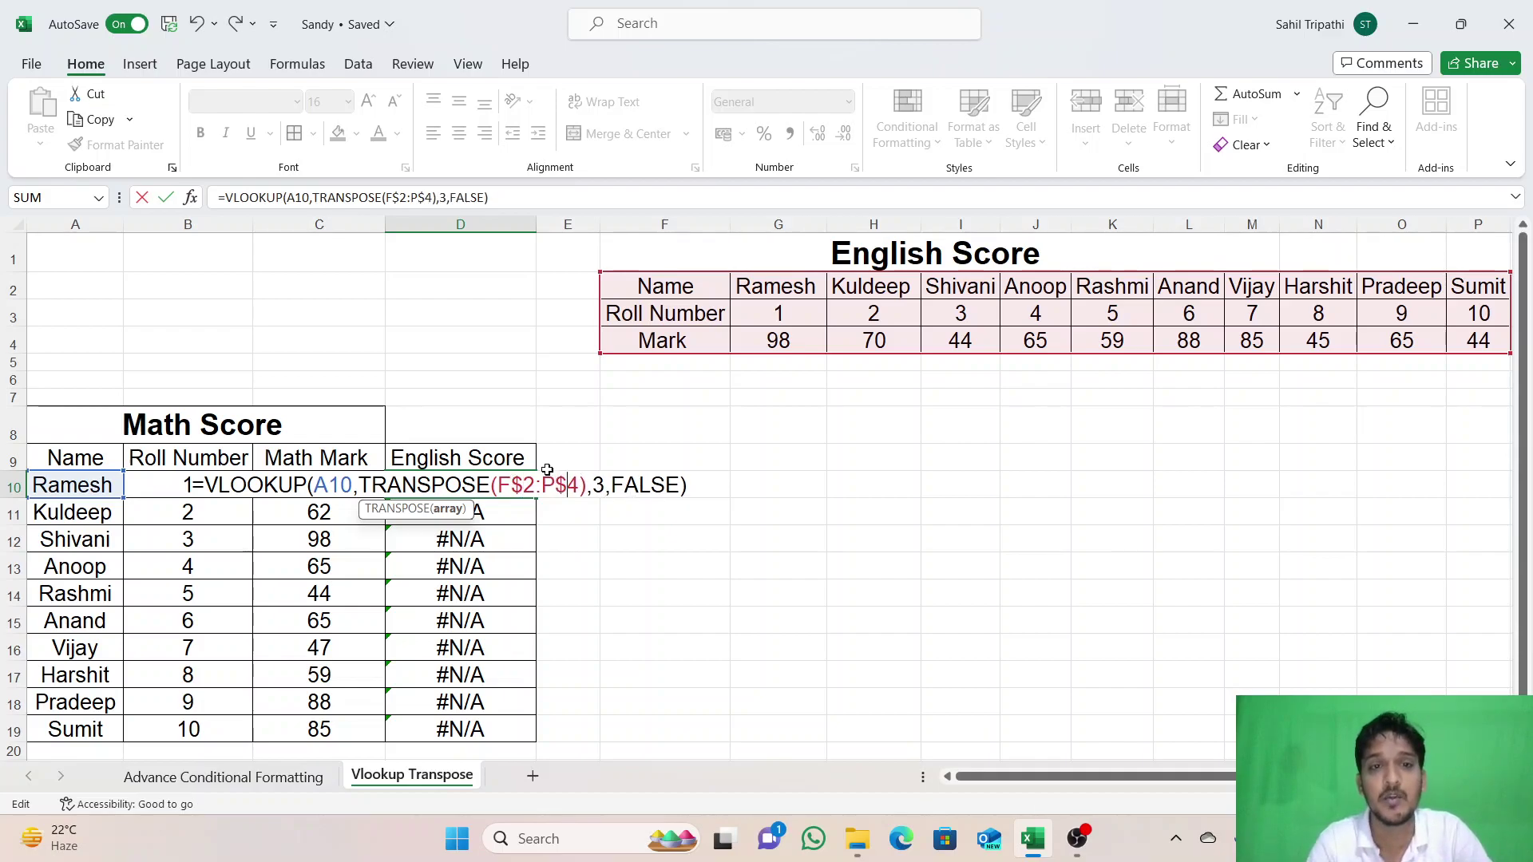
{"action": "key", "text": "Return"}
Step: Fill the corrected D10 lookup formula down the English Score column through D19 and deselect the range
{"action": "left_click", "coordinate": [524, 477]}
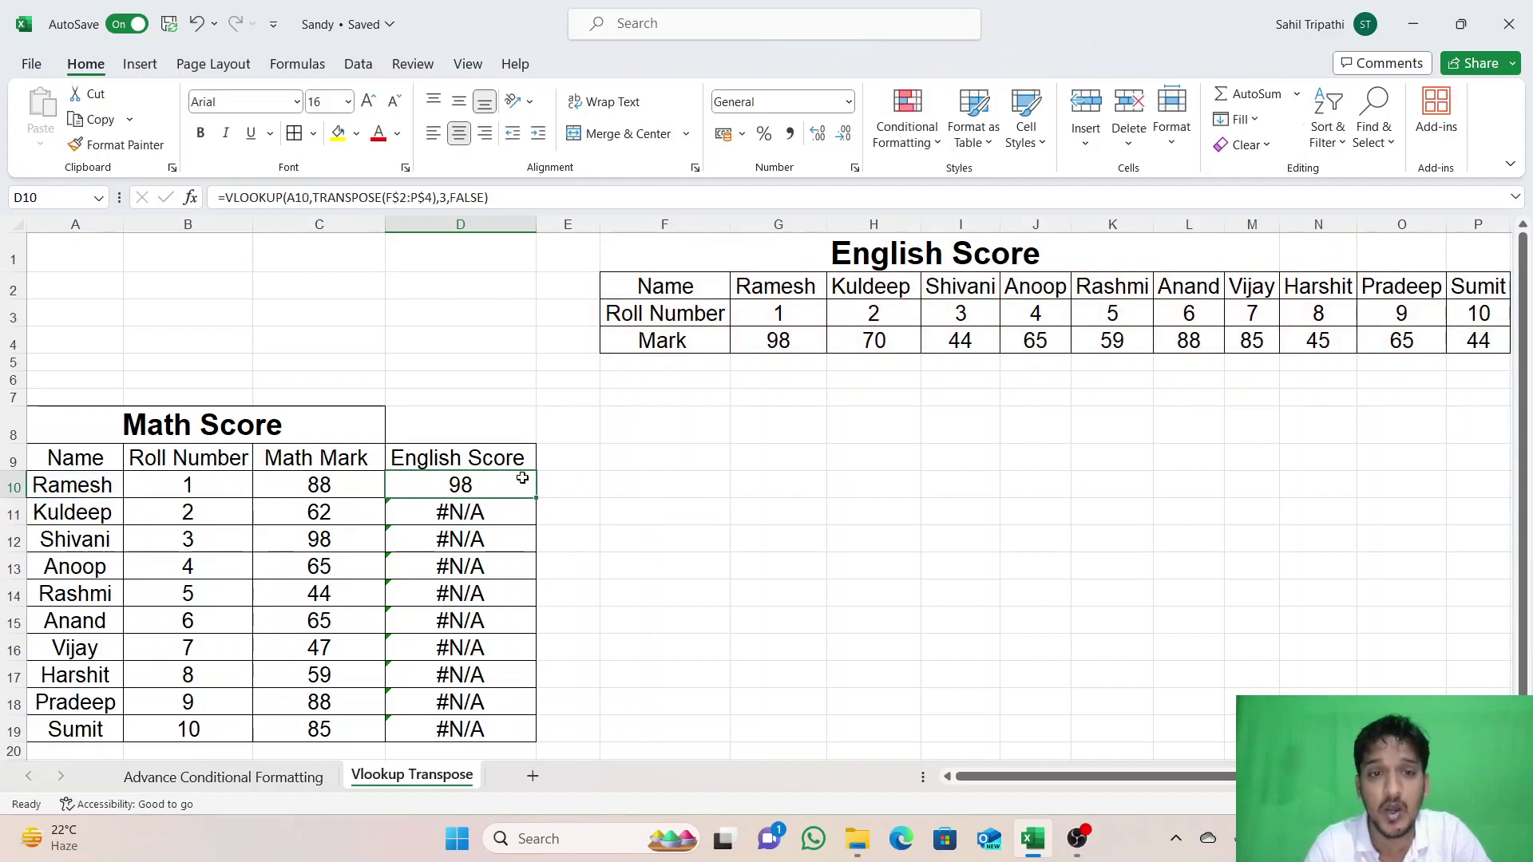
{"action": "left_click_drag", "start_coordinate": [533, 496], "coordinate": [493, 452]}
{"action": "left_click_drag", "start_coordinate": [1524, 500], "coordinate": [1454, 367]}
{"action": "left_click", "coordinate": [1135, 471]}
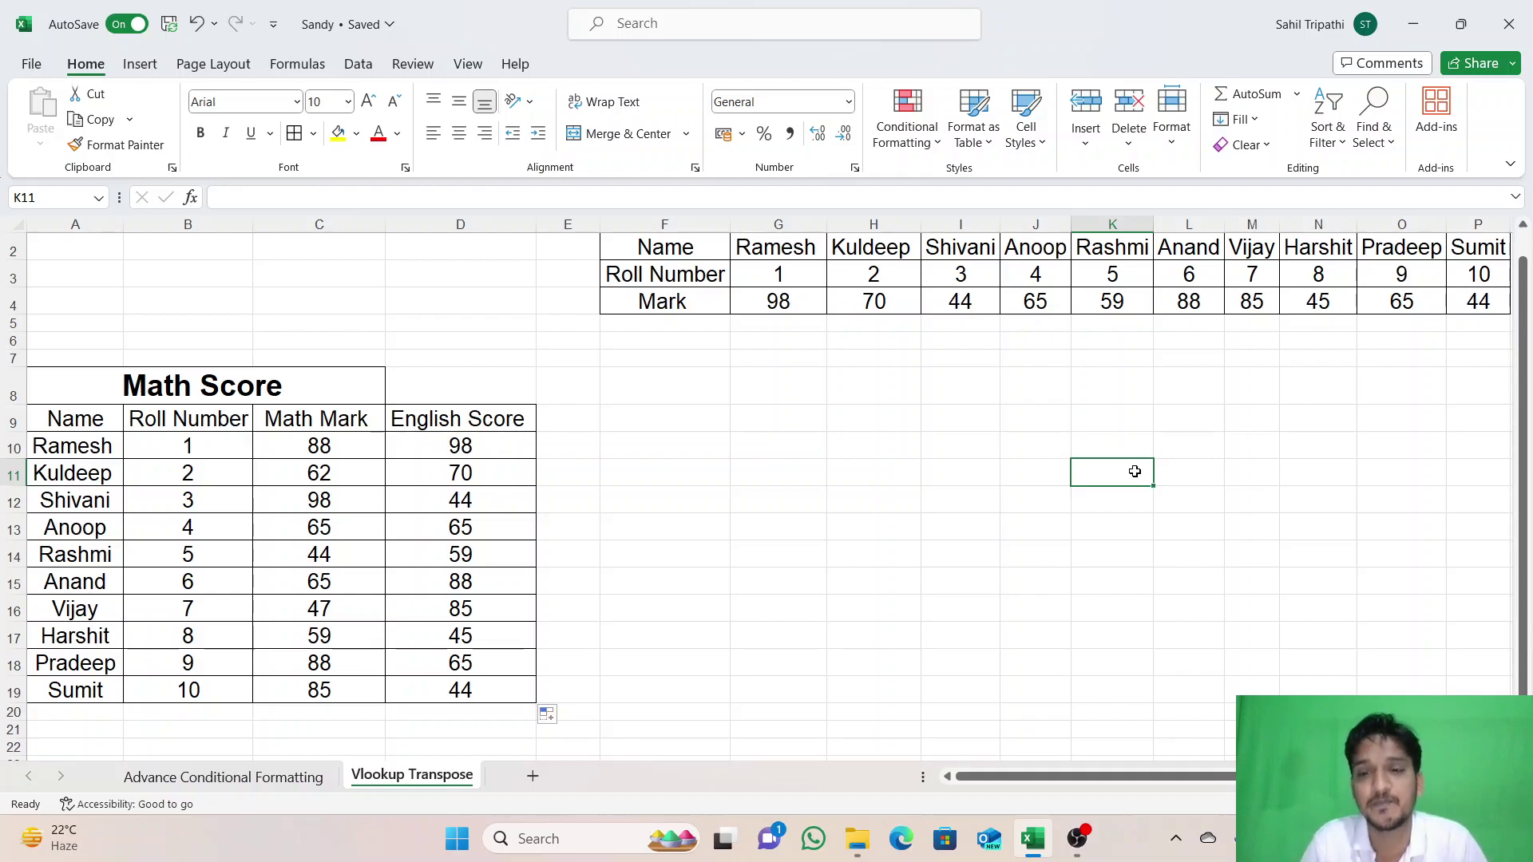
{"action": "left_click", "coordinate": [1077, 838]}
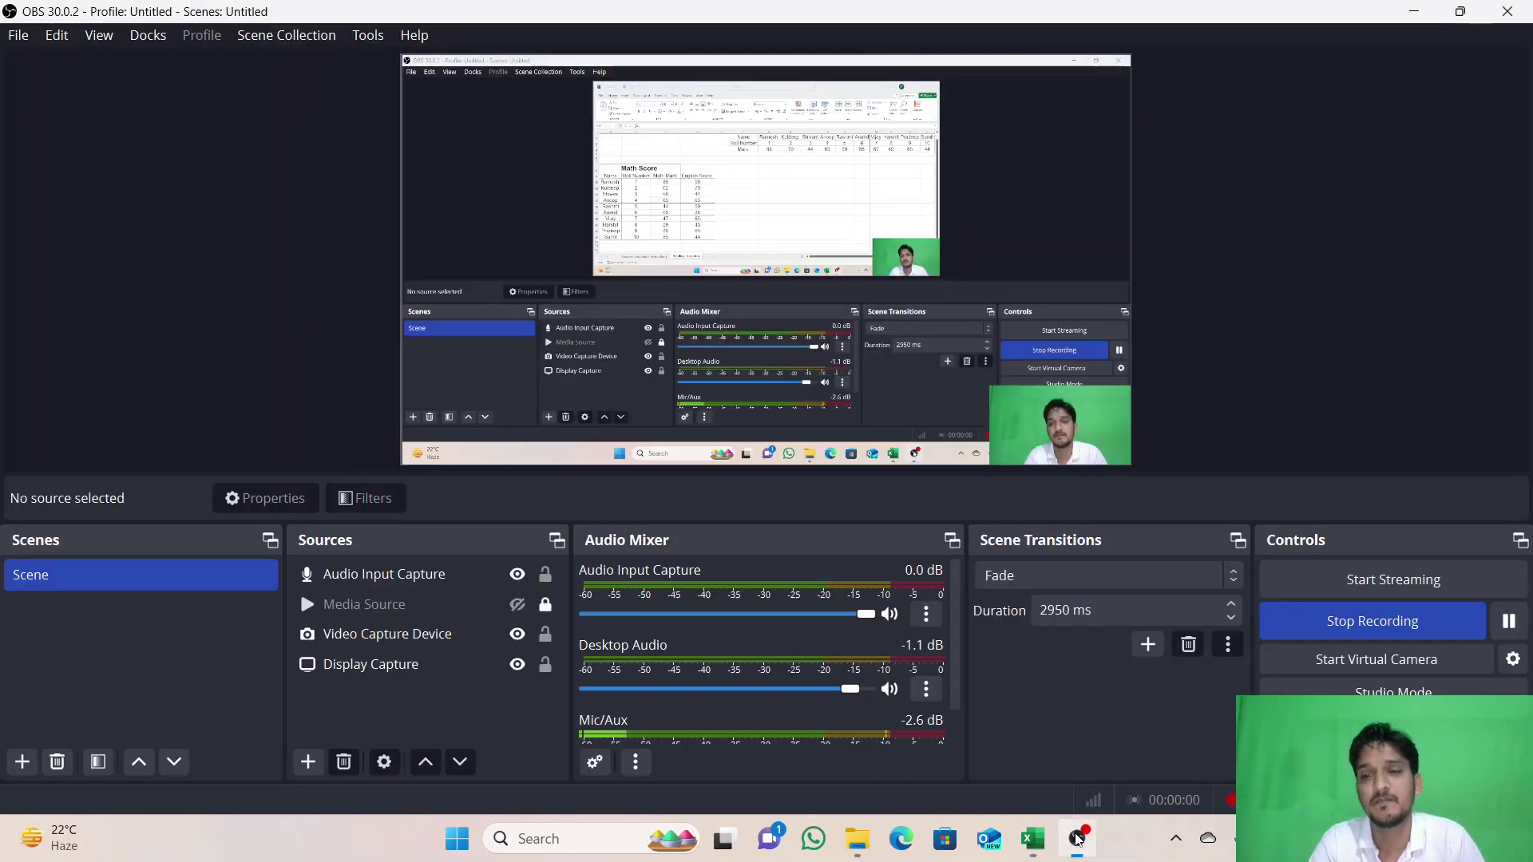